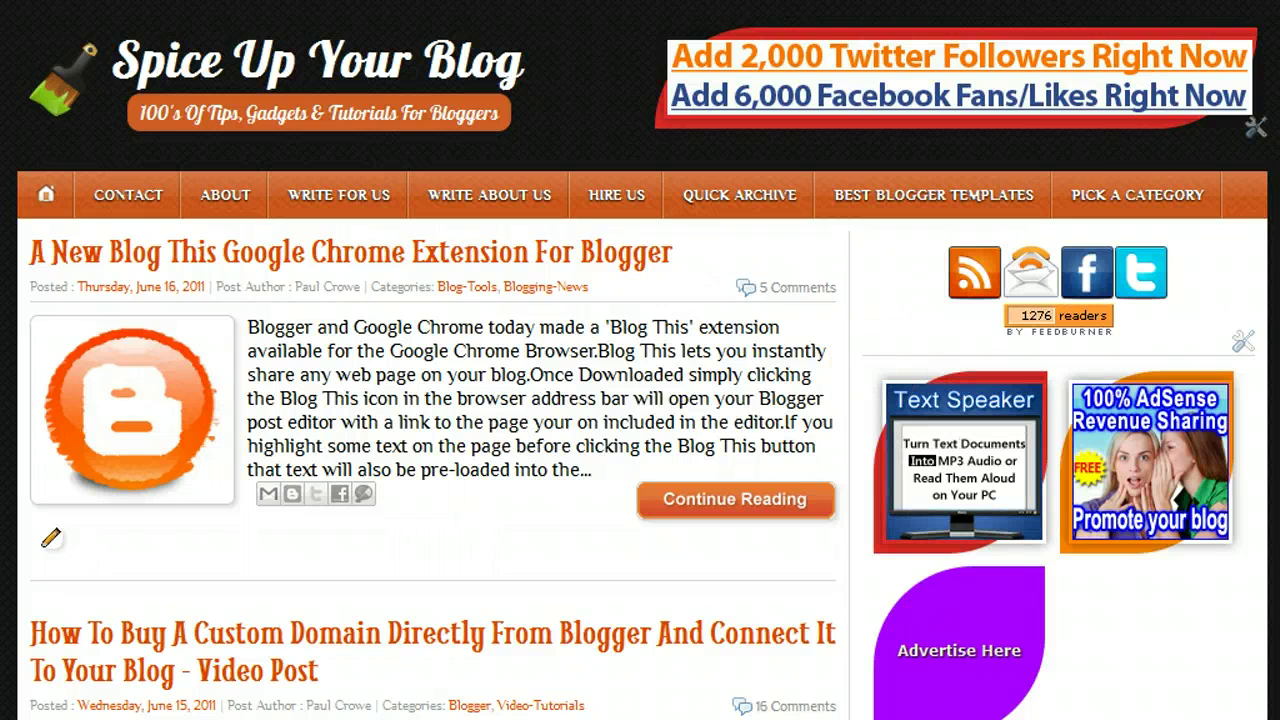
# Step: Scroll down the blog's home page to the custom domain post and the Followers list
pyautogui.scroll(-3, 640, 400)
pyautogui.scroll(-4, 640, 400)
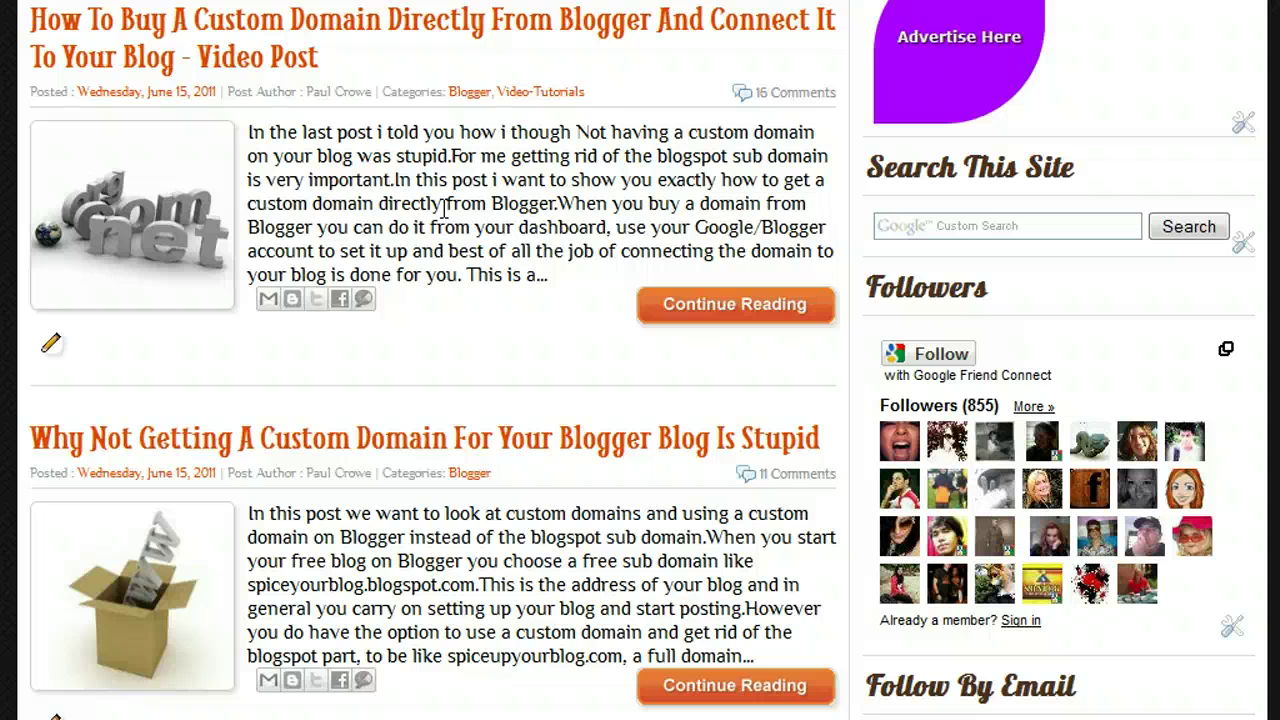
# Step: Bring up Gmail and scroll back to the top of the page
pyautogui.click(446, 204)
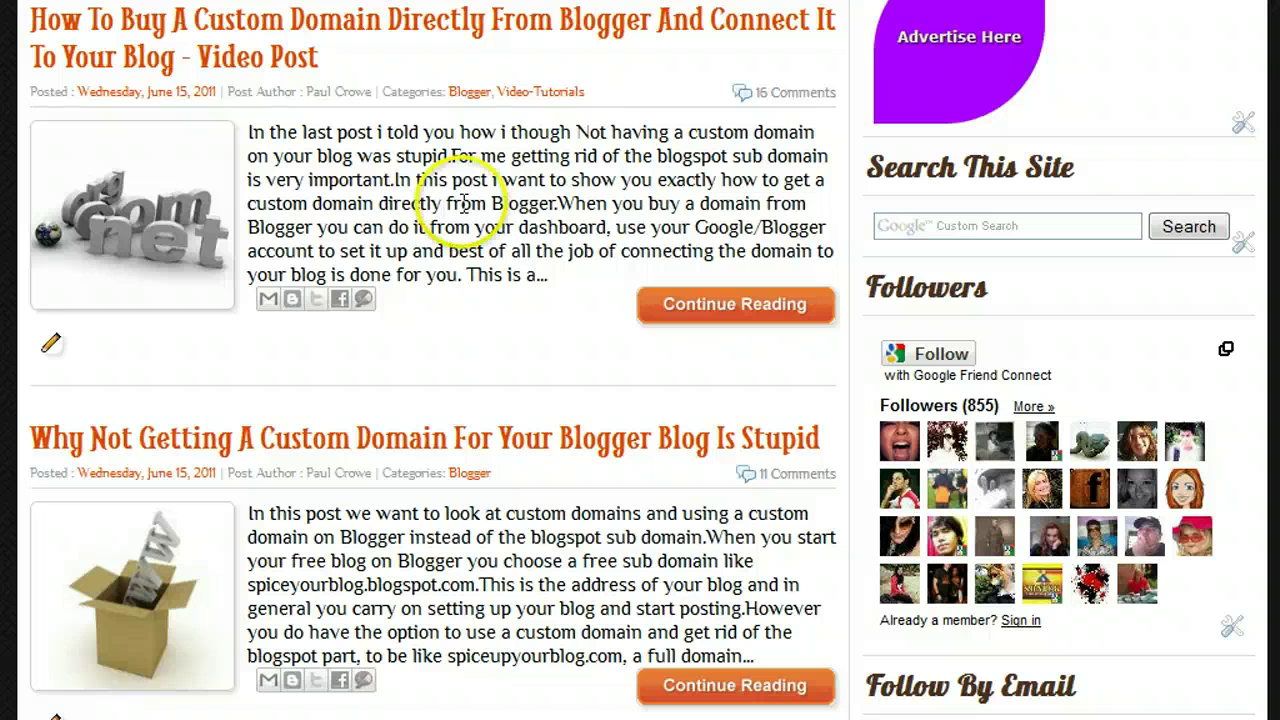
pyautogui.scroll(6, 640, 360)
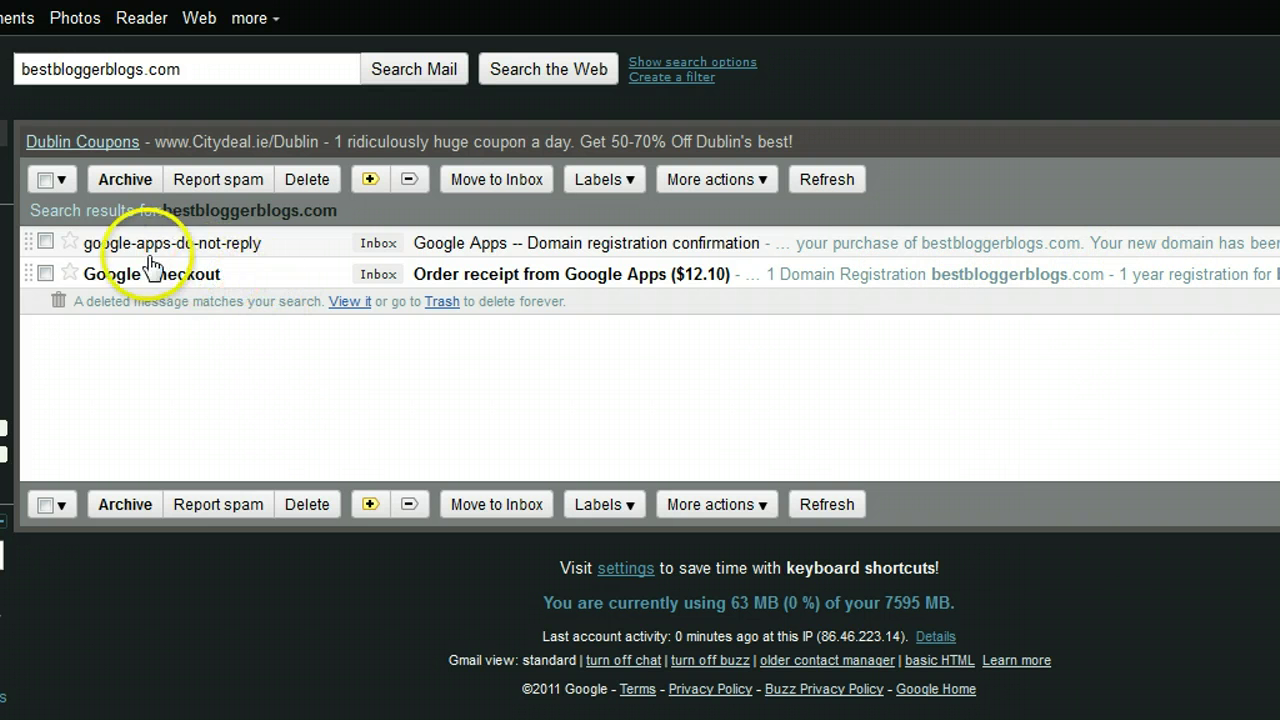
pyautogui.moveTo(132, 255)
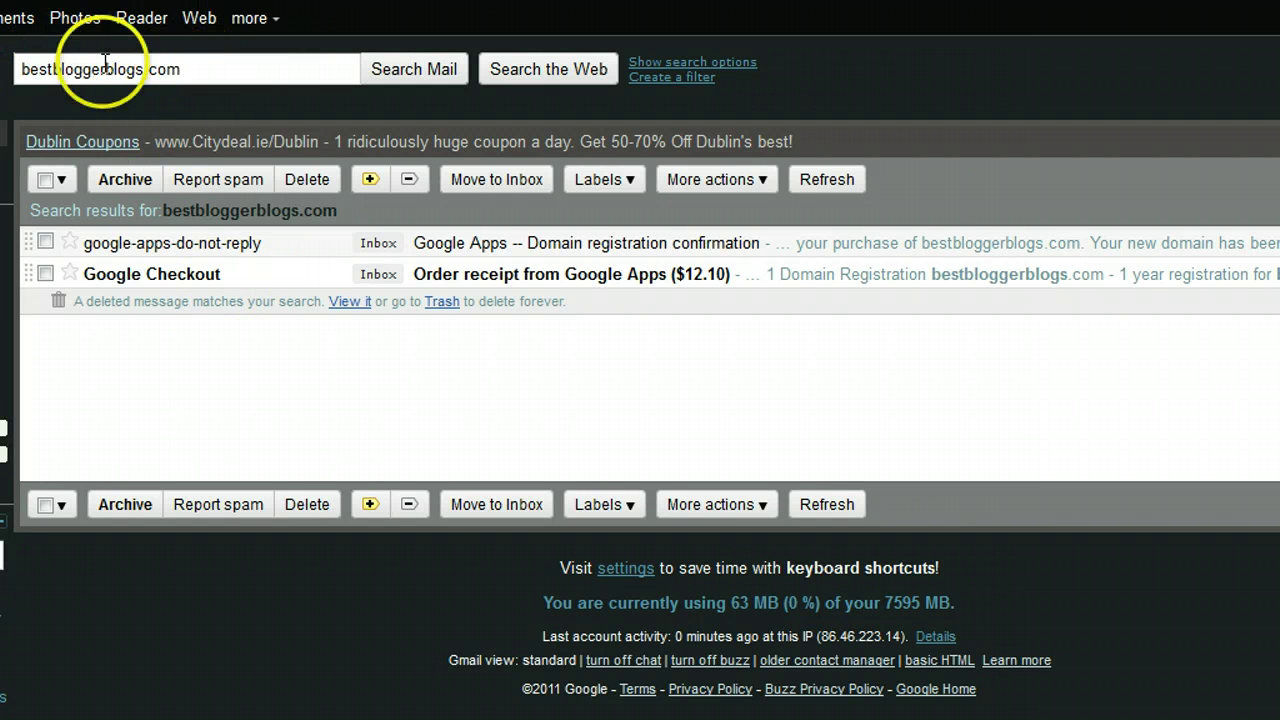
pyautogui.moveTo(189, 69); pyautogui.dragTo(15, 69)
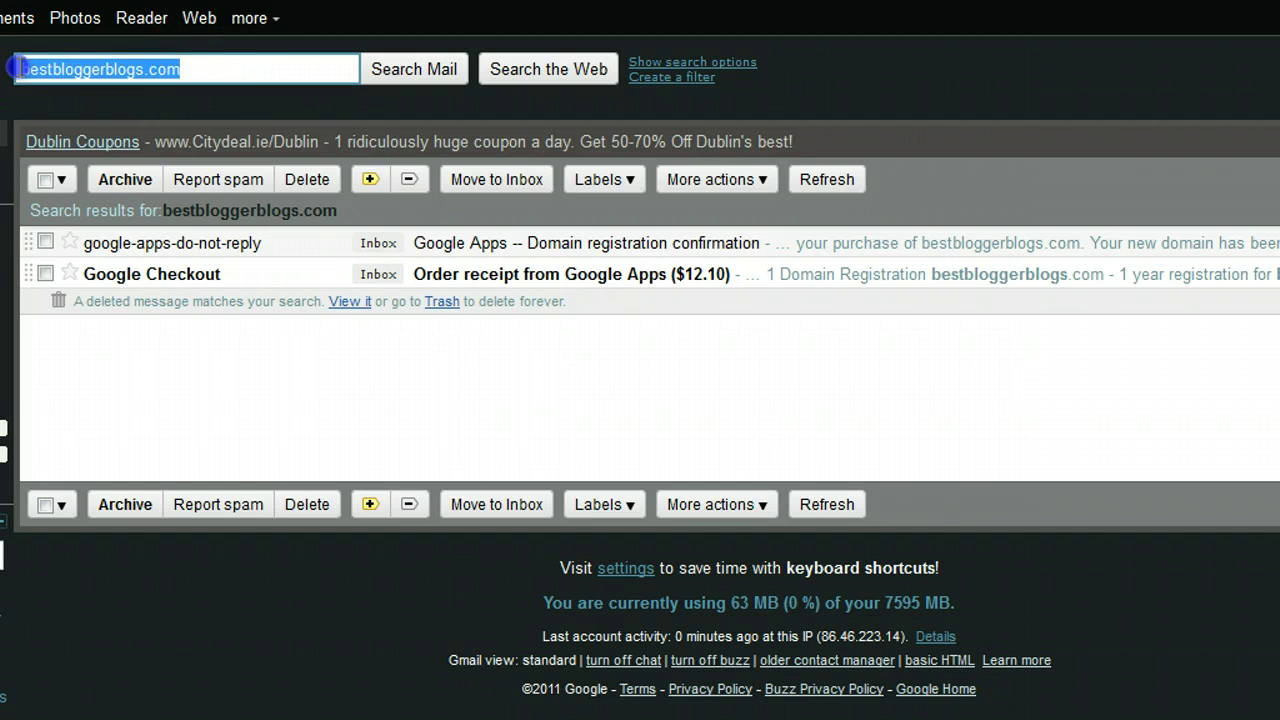
pyautogui.click(214, 74)
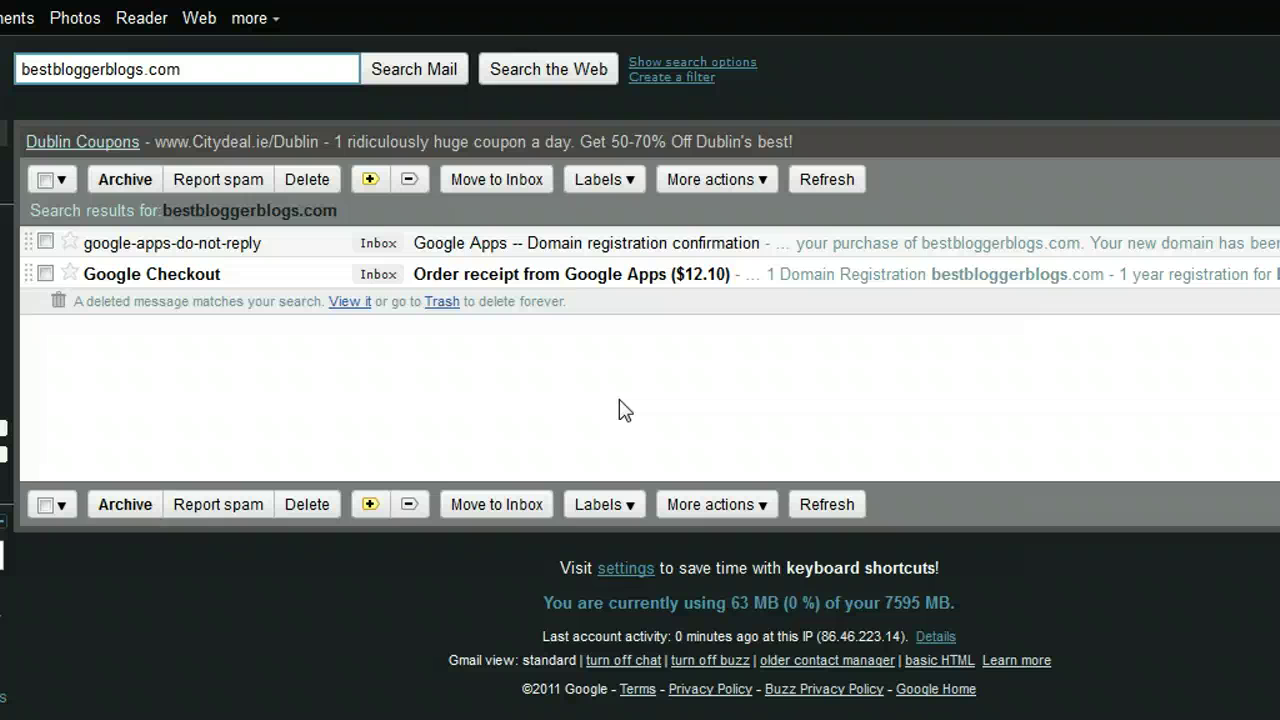
pyautogui.click(465, 250)
pyautogui.click(465, 250)
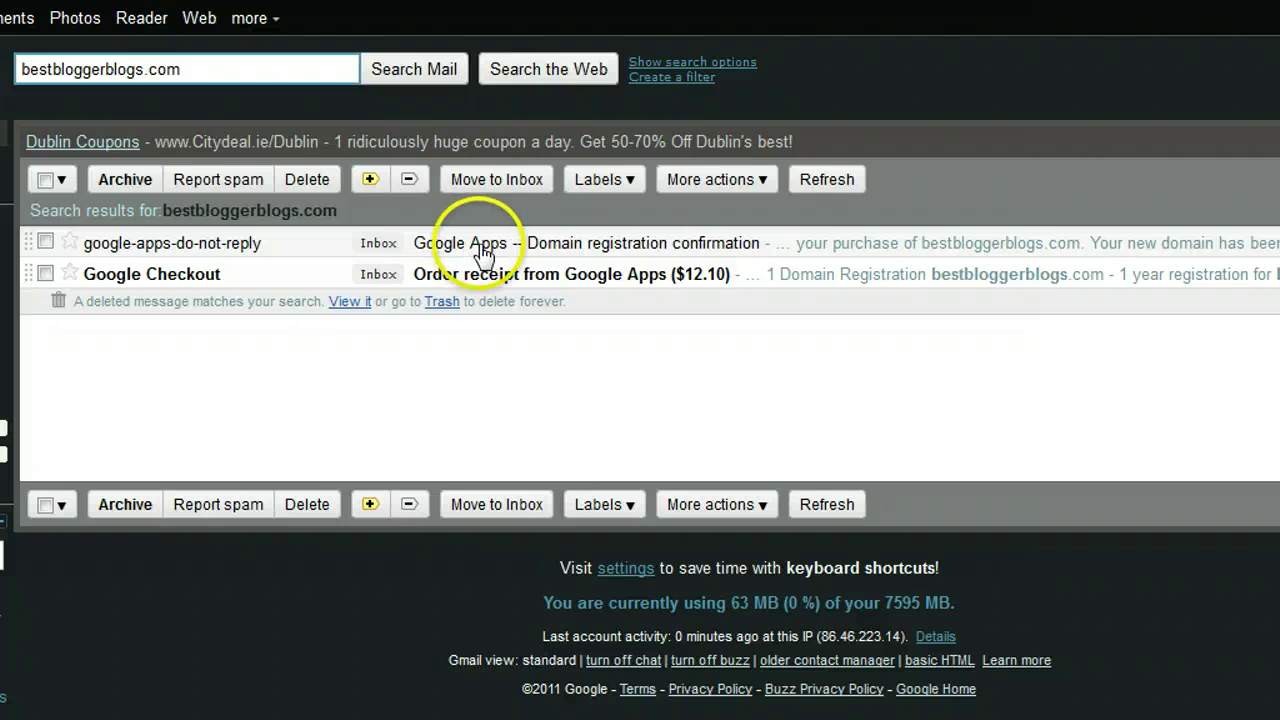
# Step: Open the Domain registration confirmation email and follow its administrator account setup link
pyautogui.click(170, 405)
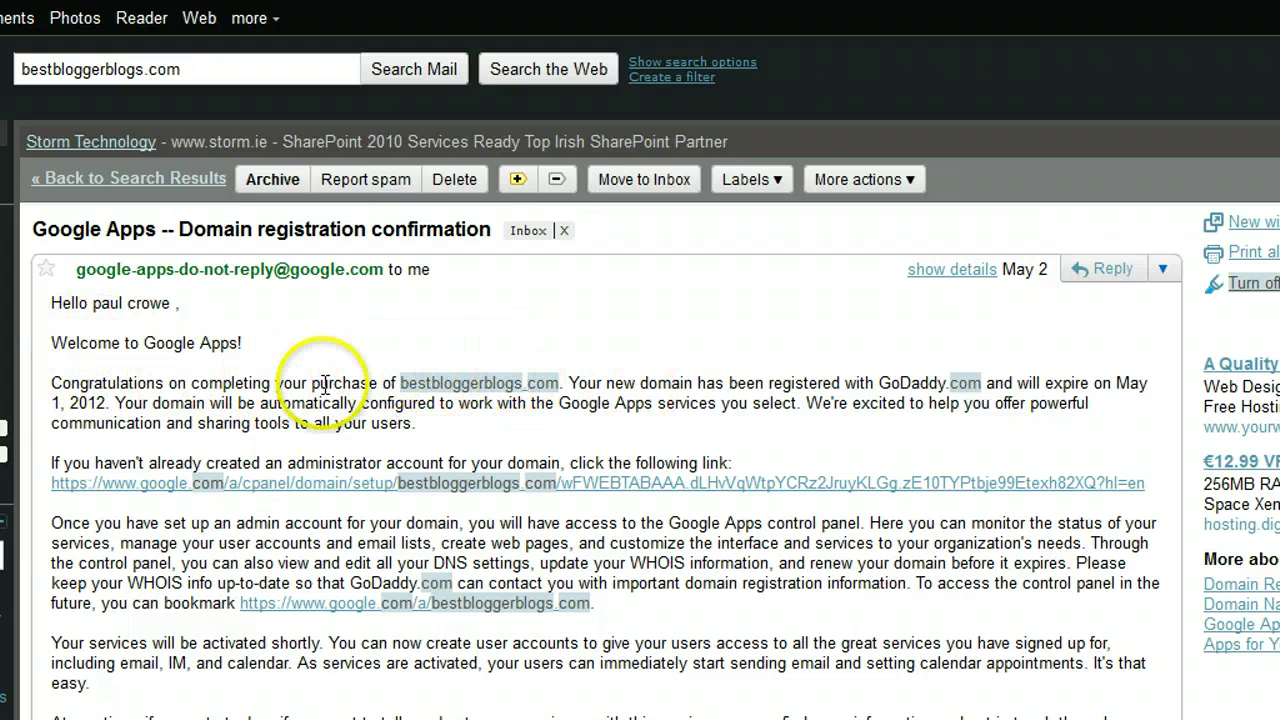
pyautogui.moveTo(48, 465); pyautogui.dragTo(776, 463)
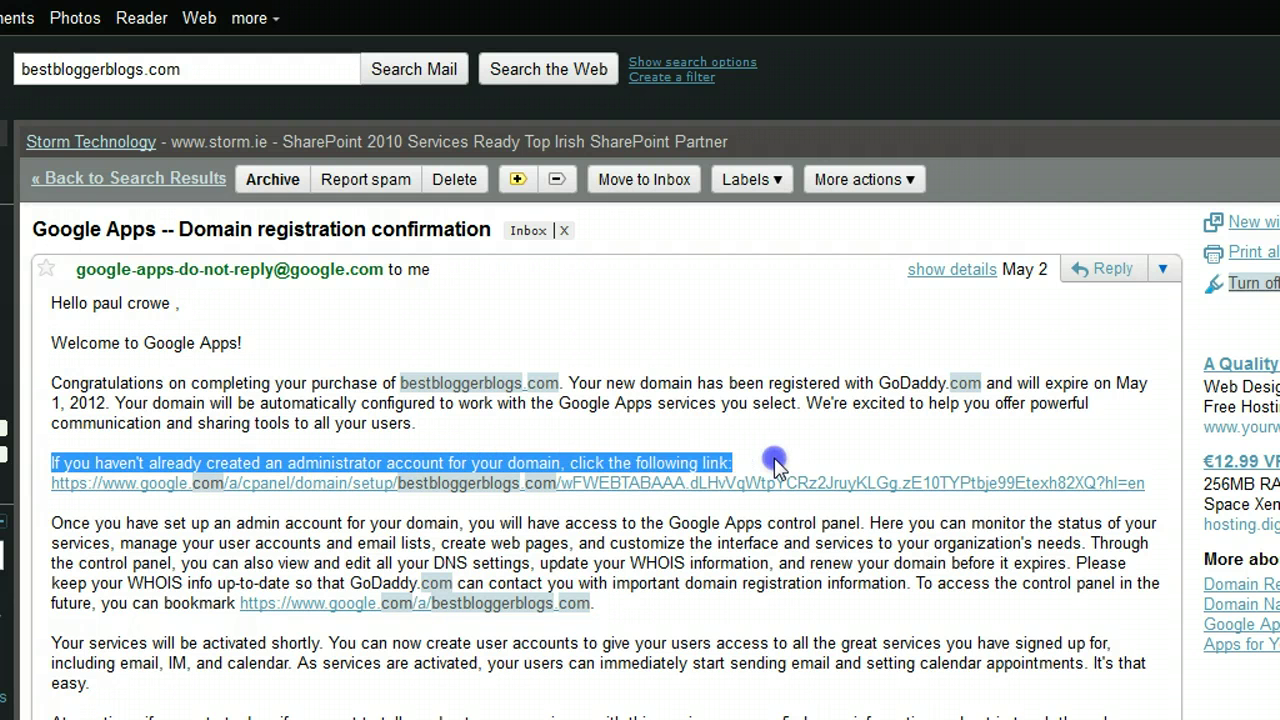
pyautogui.click(776, 463)
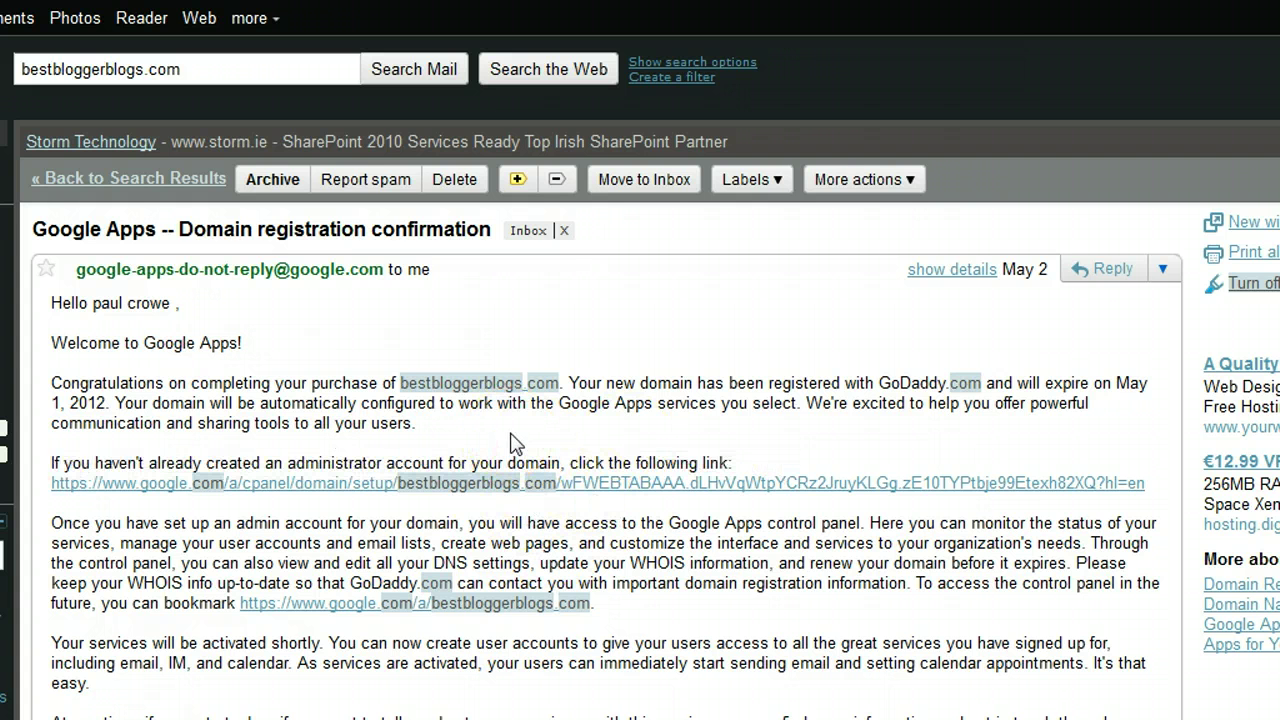
pyautogui.click(590, 488)
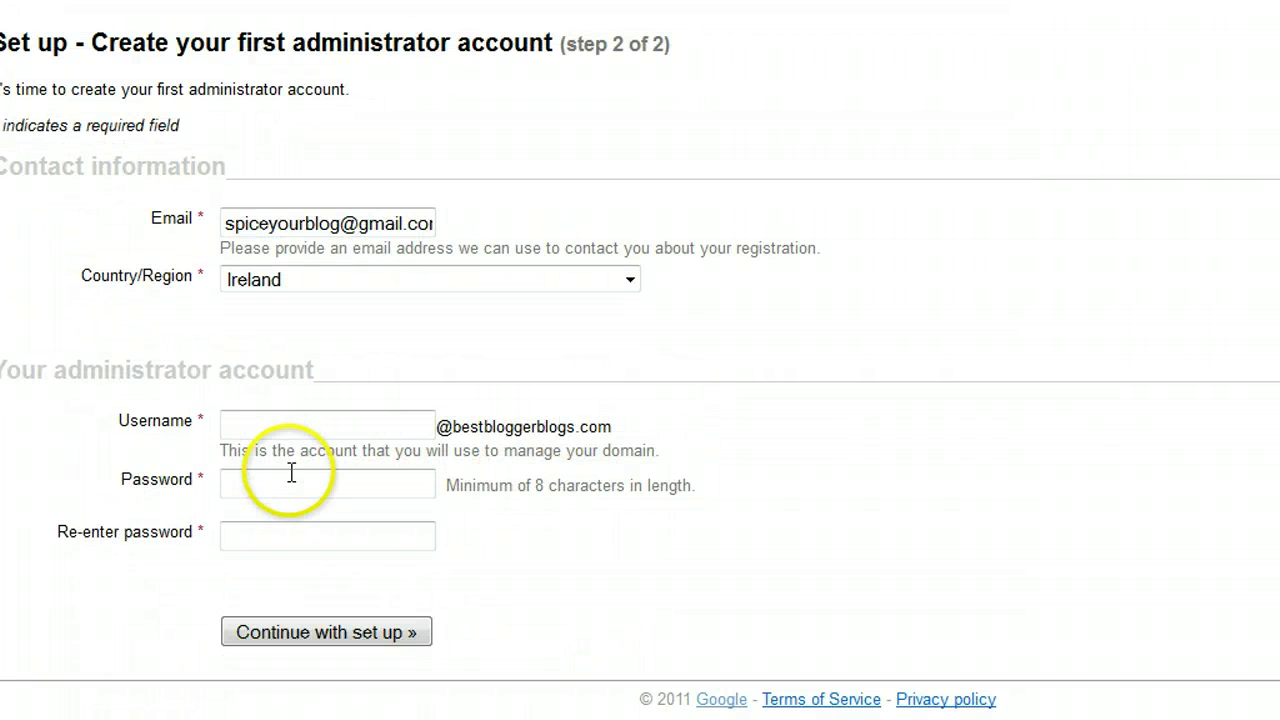
pyautogui.click(300, 438)
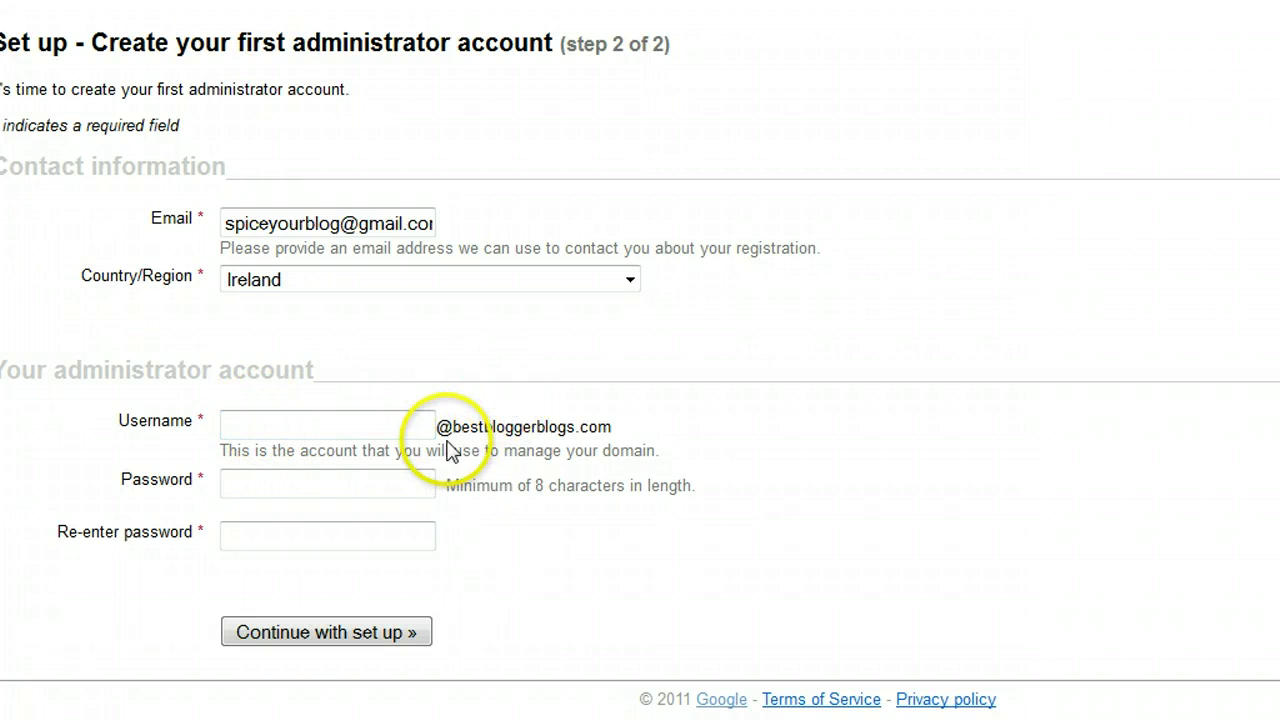
pyautogui.moveTo(445, 432); pyautogui.dragTo(680, 437)
pyautogui.click(680, 437)
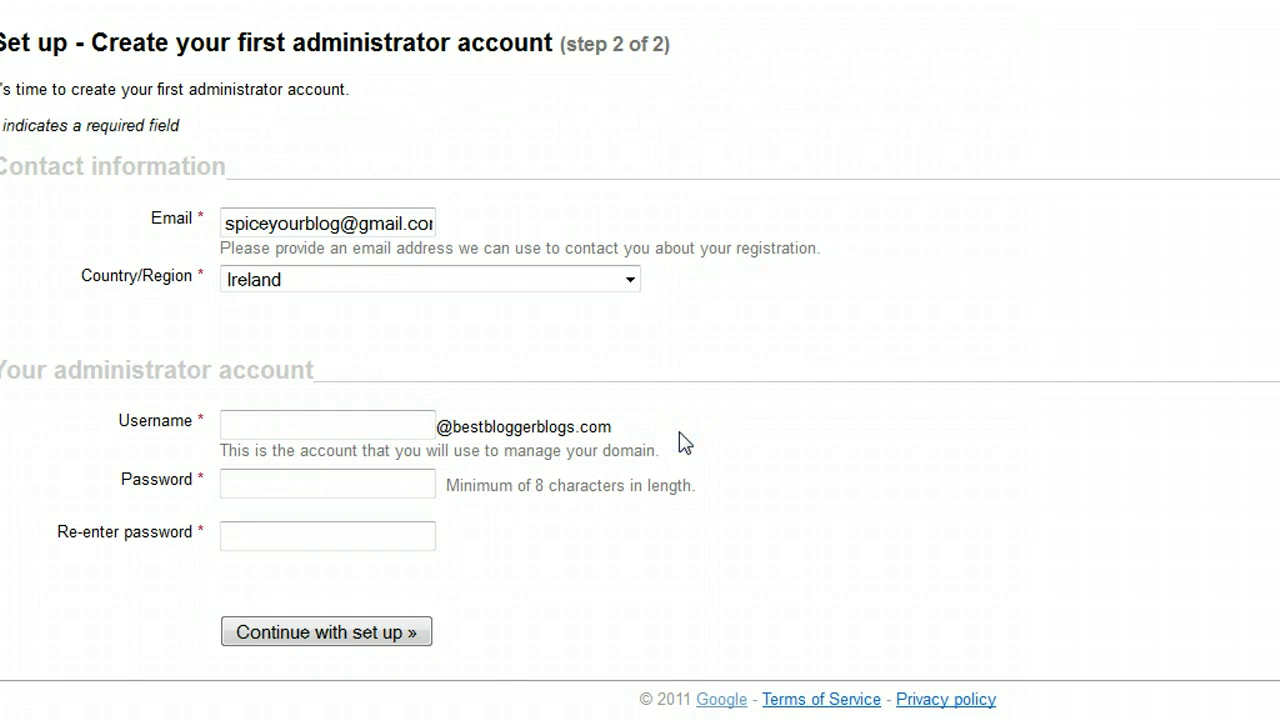
pyautogui.click(377, 431)
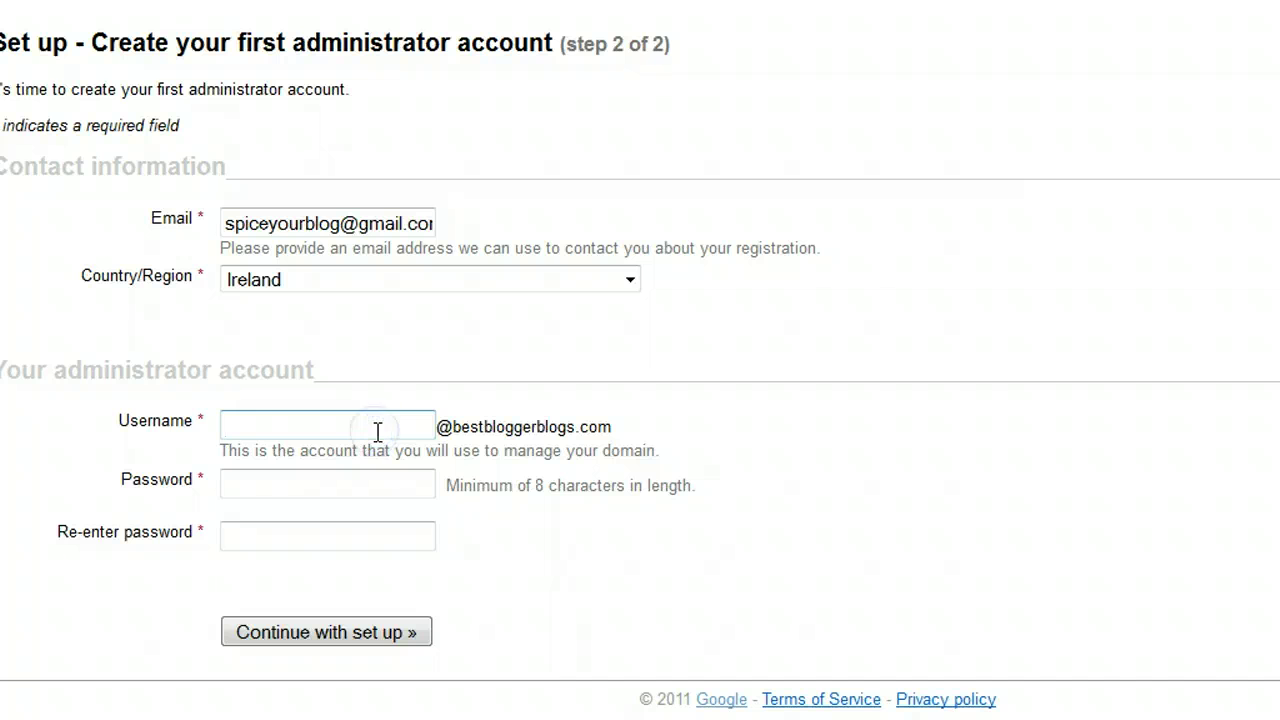
pyautogui.write('paul')
pyautogui.press('BackSpace')
# Step: Try 'admin' and 'support' as usernames, then settle on the owner's first name
pyautogui.moveTo(249, 425); pyautogui.dragTo(151, 434)
pyautogui.write('ad')
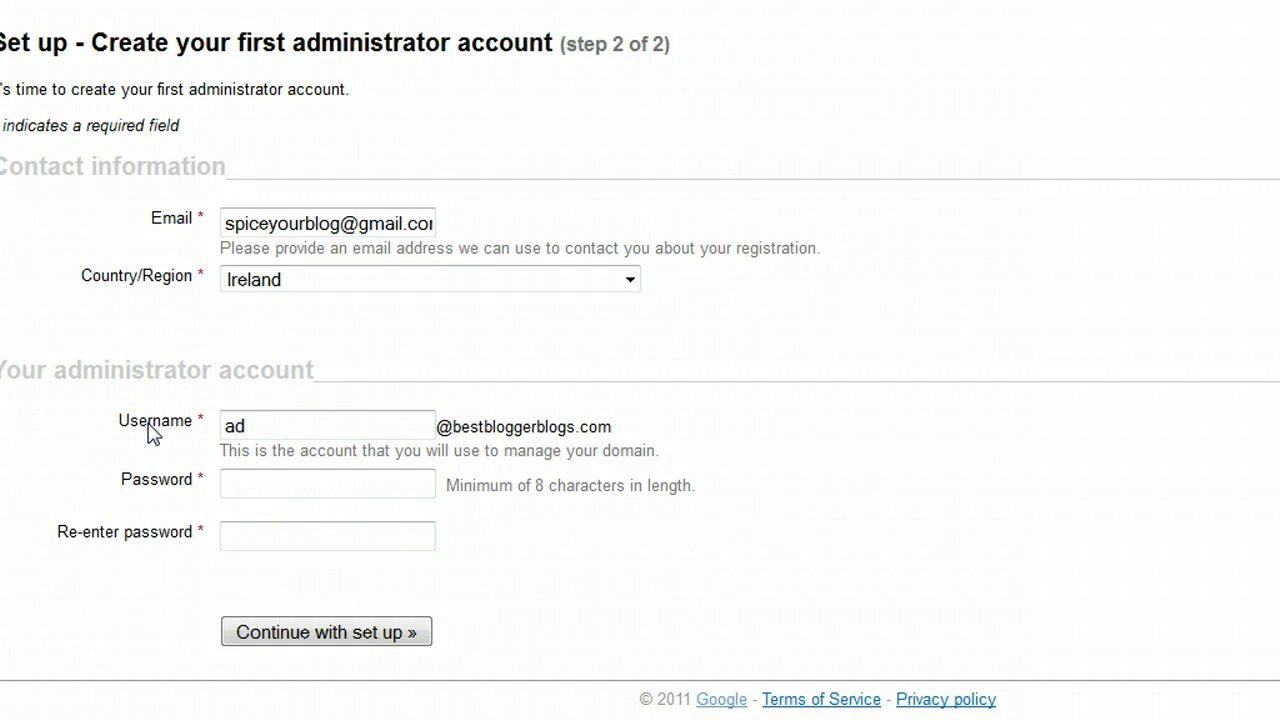
pyautogui.write('min')
pyautogui.press('BackSpace')
pyautogui.press('BackSpace')
pyautogui.press('BackSpace')
pyautogui.press('BackSpace')
pyautogui.press('BackSpace')
pyautogui.write('support')
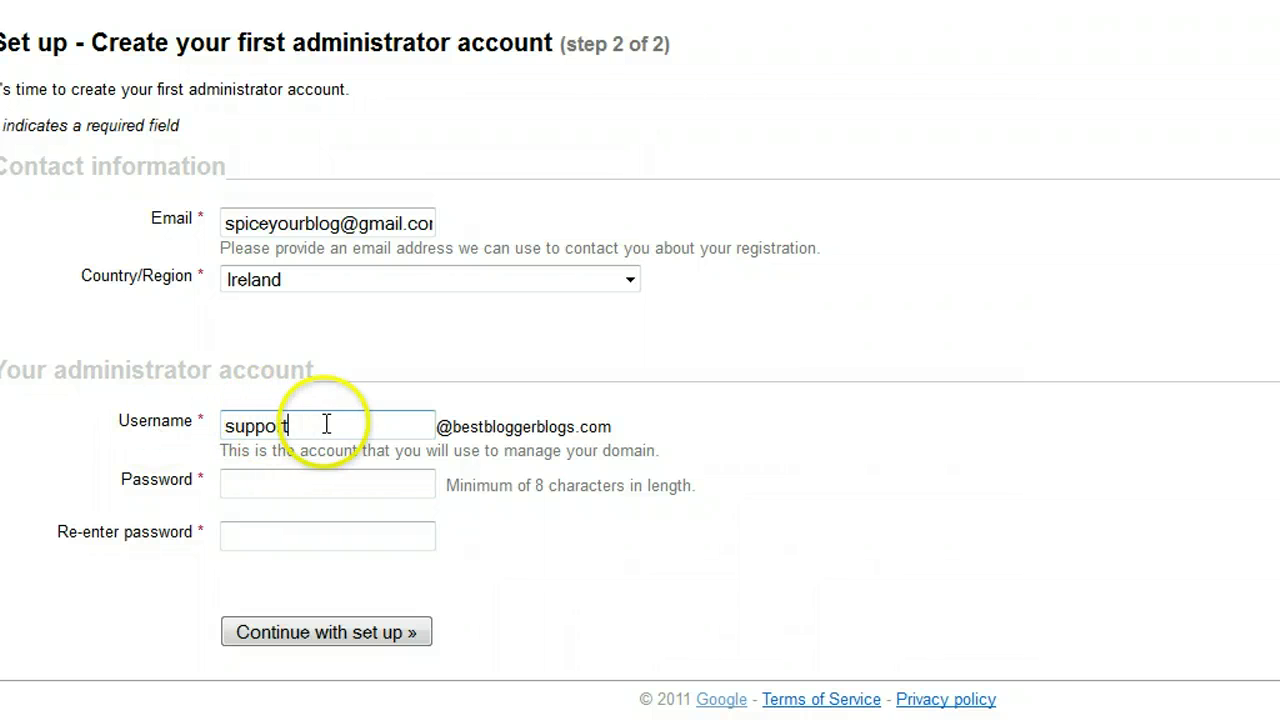
pyautogui.moveTo(323, 429); pyautogui.dragTo(216, 423)
pyautogui.press('BackSpace')
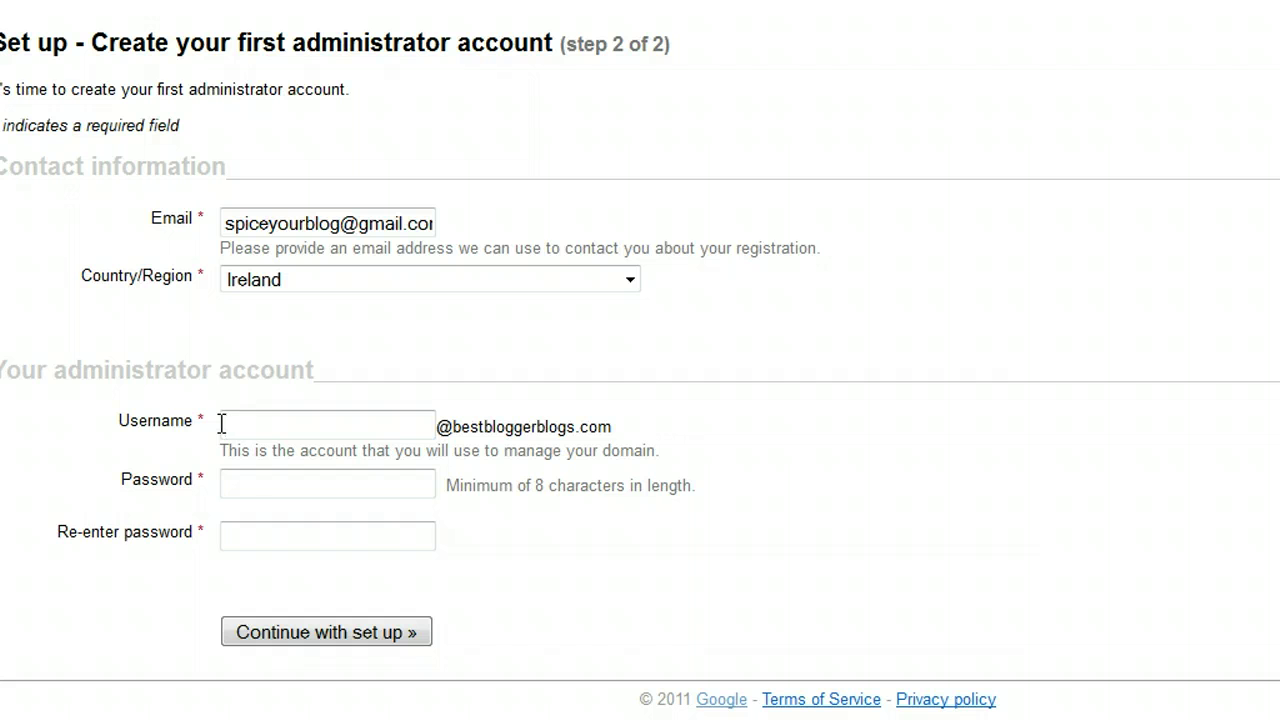
pyautogui.write('paul')
pyautogui.click(303, 427)
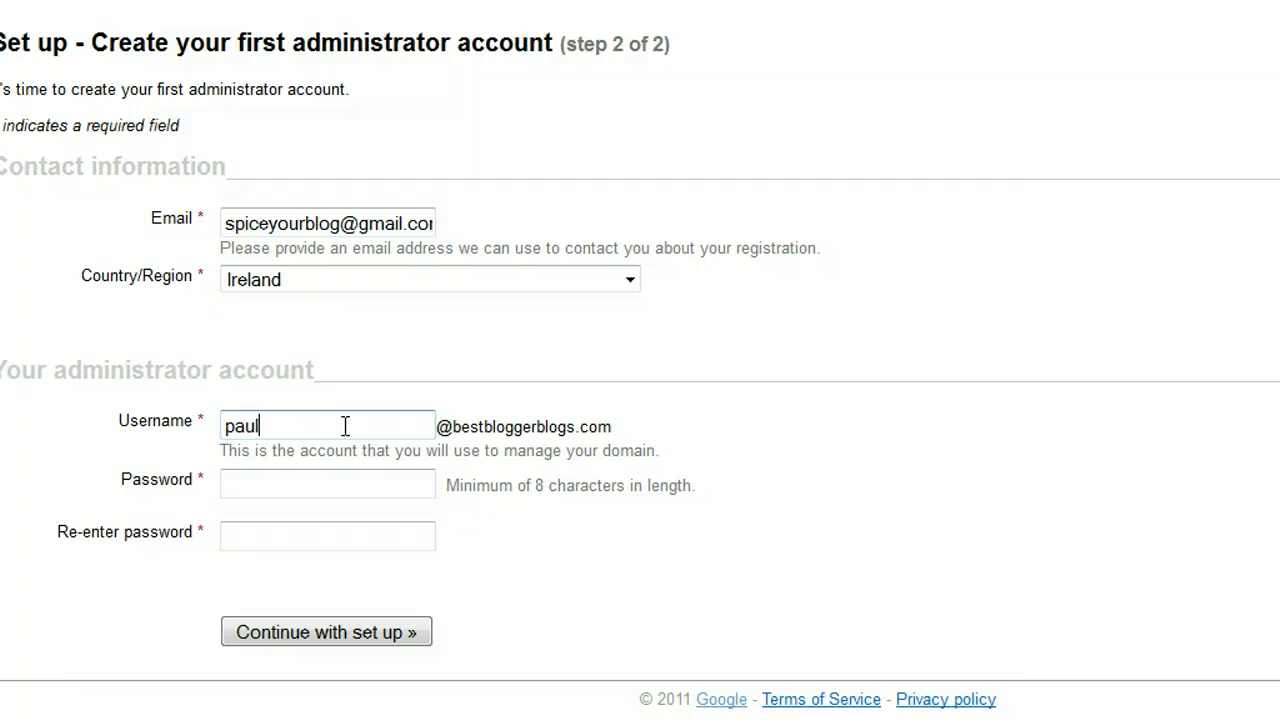
# Step: Enter the password in both password fields and submit the administrator form
pyautogui.click(348, 483)
pyautogui.write('********')
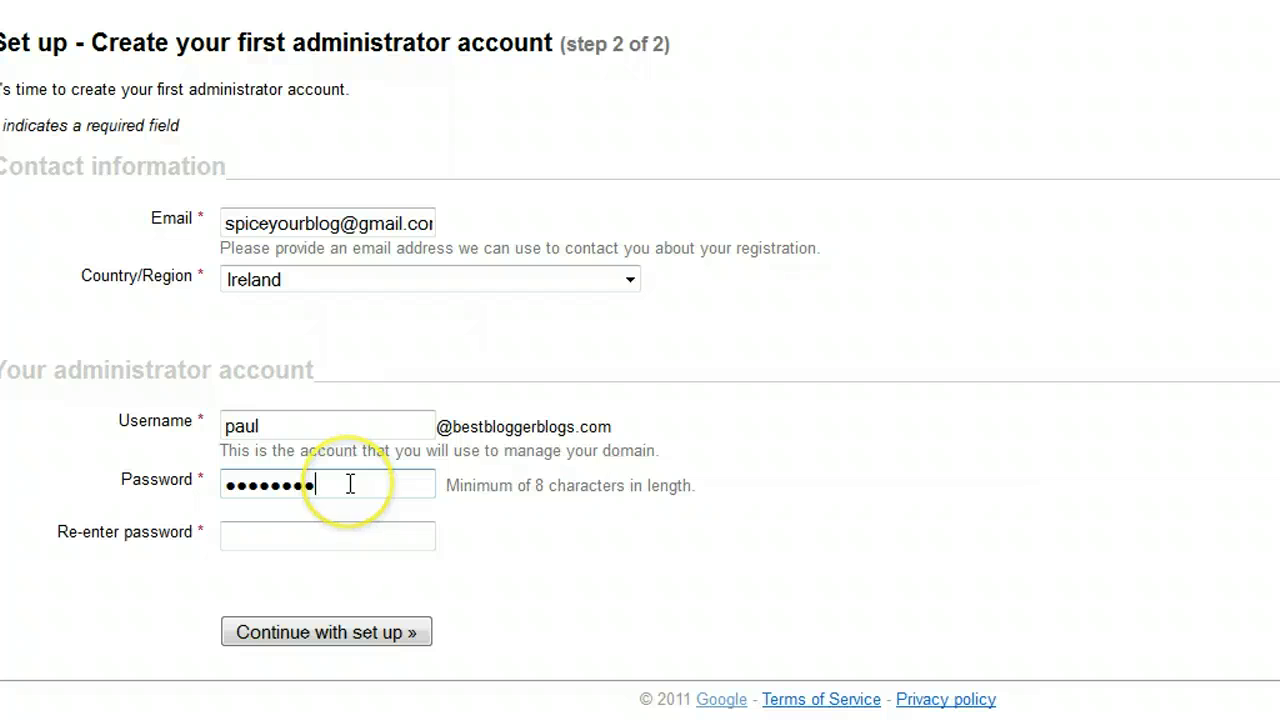
pyautogui.click(357, 530)
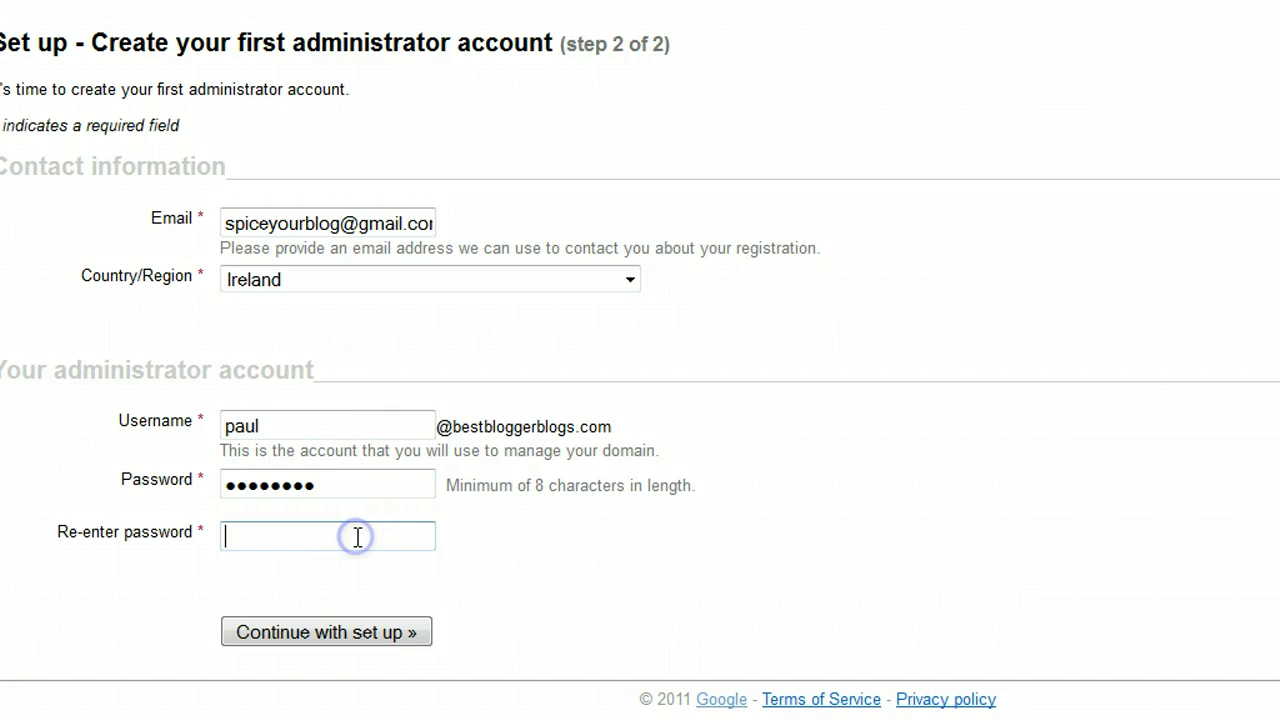
pyautogui.click(351, 524)
pyautogui.doubleClick(359, 494)
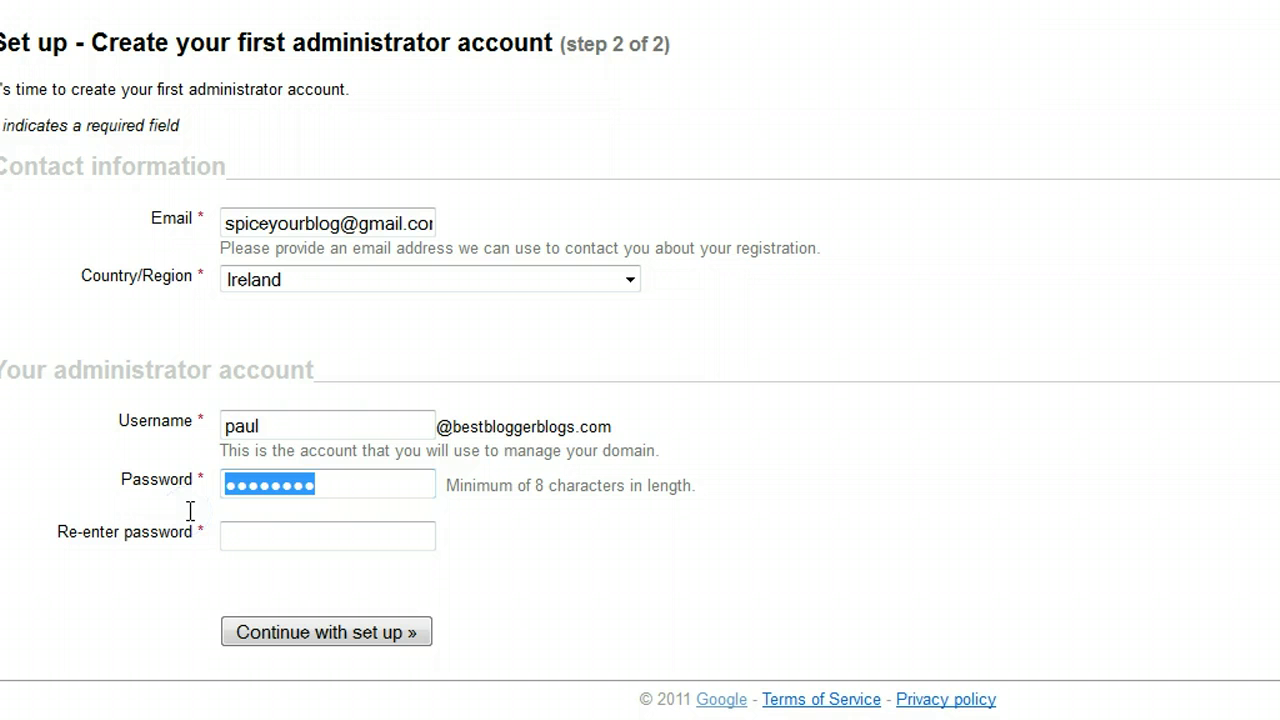
pyautogui.write('p')
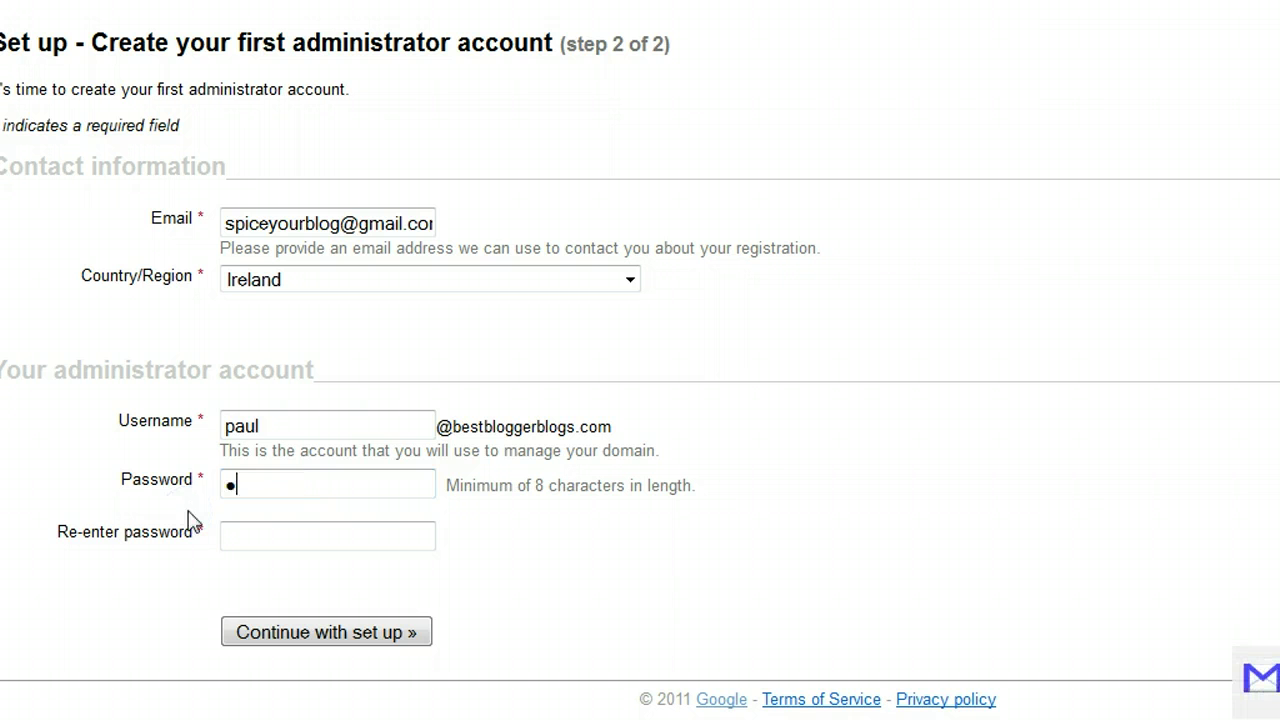
pyautogui.write('**************')
pyautogui.click(252, 520)
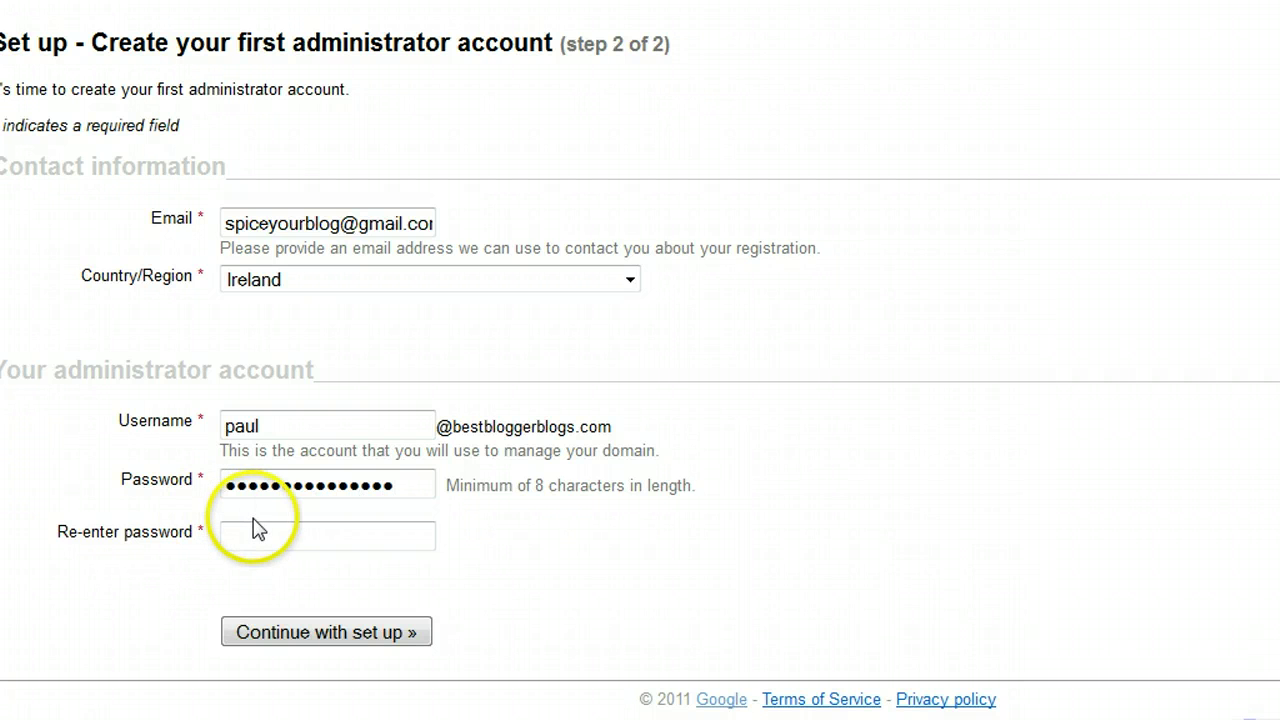
pyautogui.write('******')
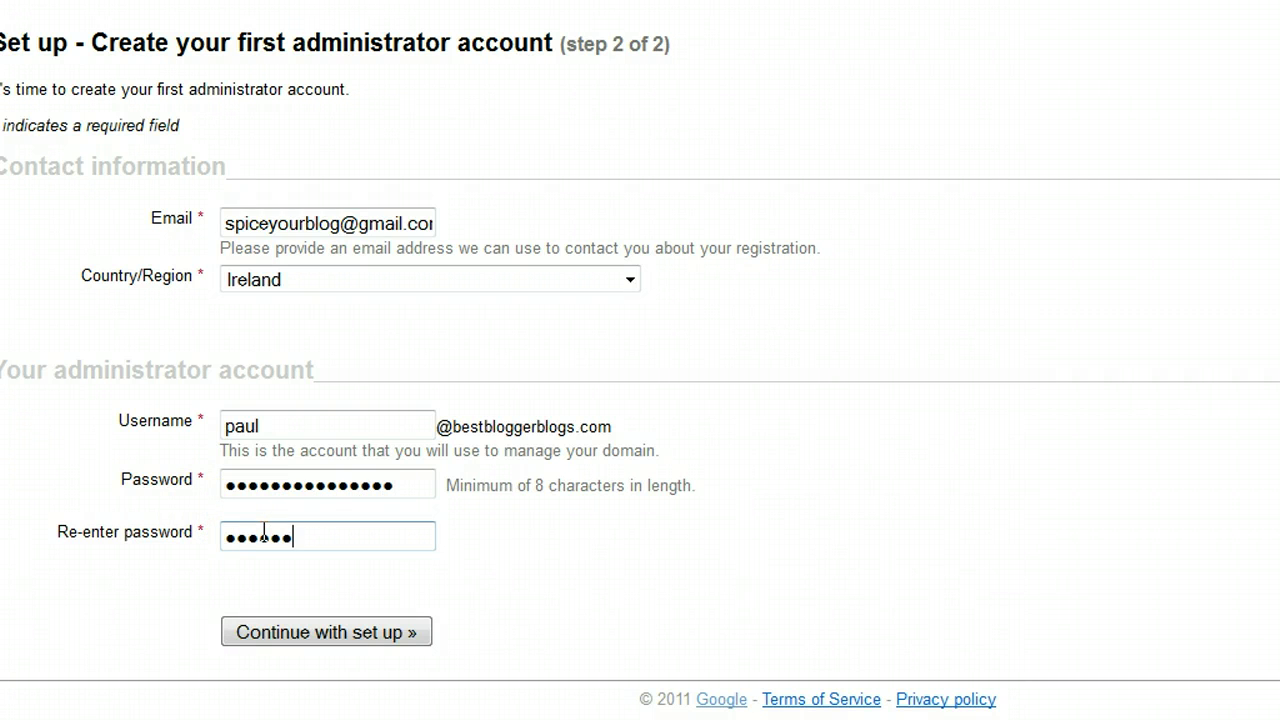
pyautogui.write('*********')
pyautogui.click(345, 530)
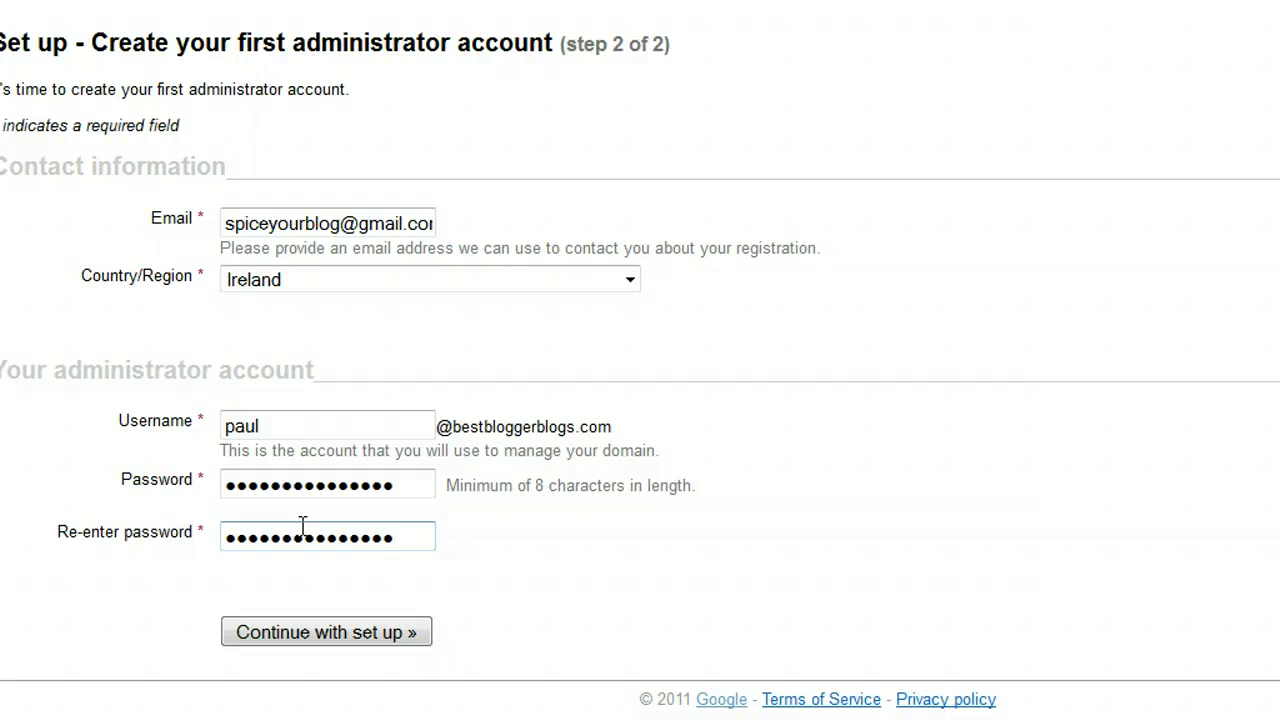
pyautogui.click(356, 625)
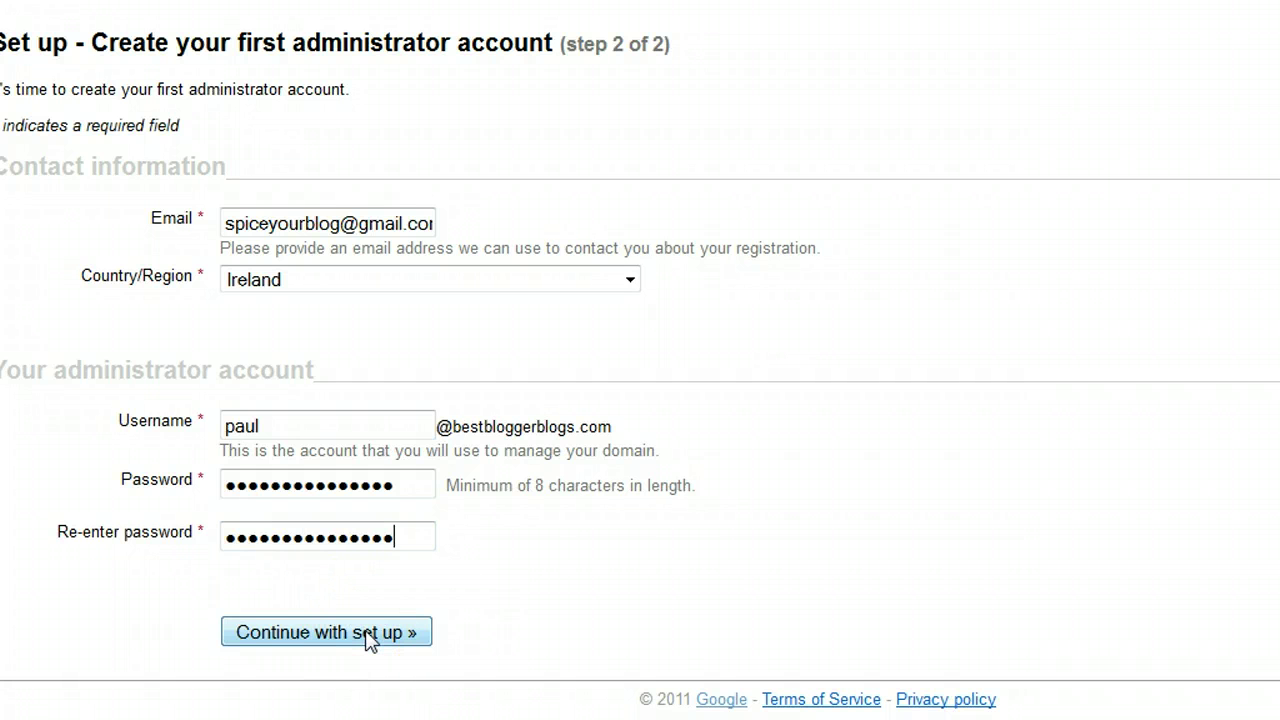
# Step: Recheck the username and passwords, retype the eight-character confirmation password, and resubmit
pyautogui.click(284, 380)
pyautogui.moveTo(288, 420); pyautogui.dragTo(183, 428)
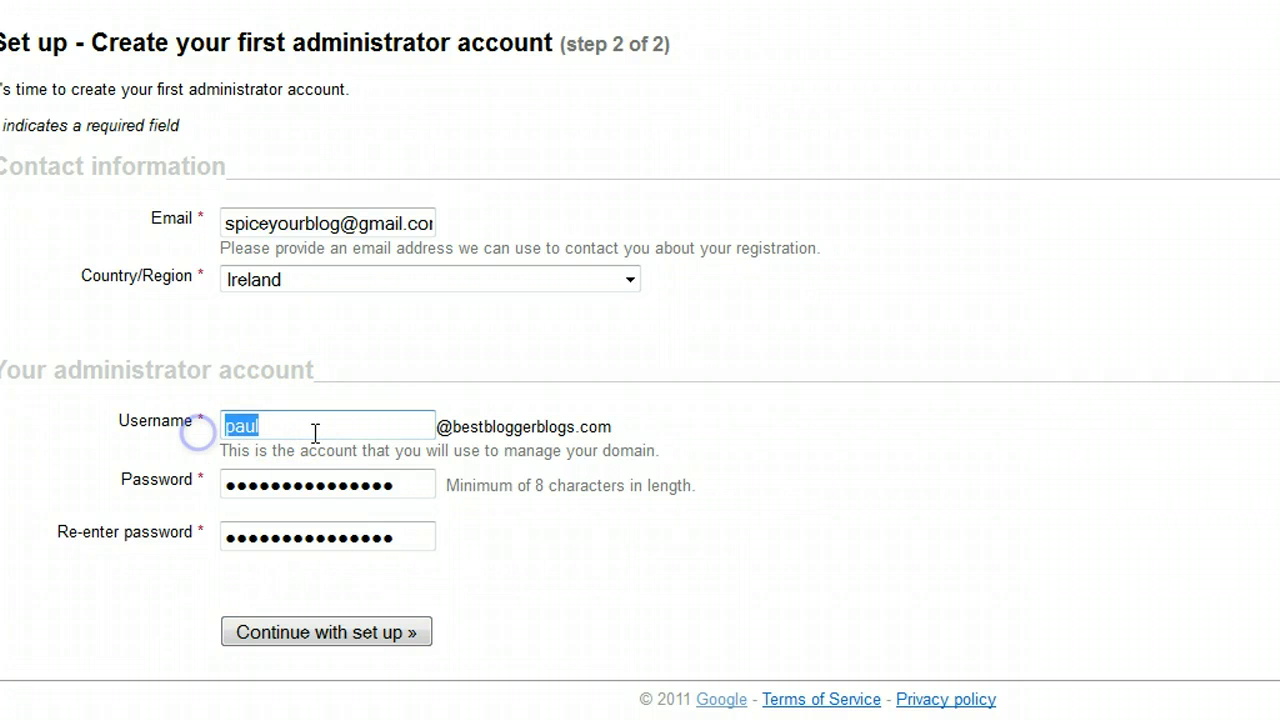
pyautogui.moveTo(440, 426); pyautogui.dragTo(646, 423)
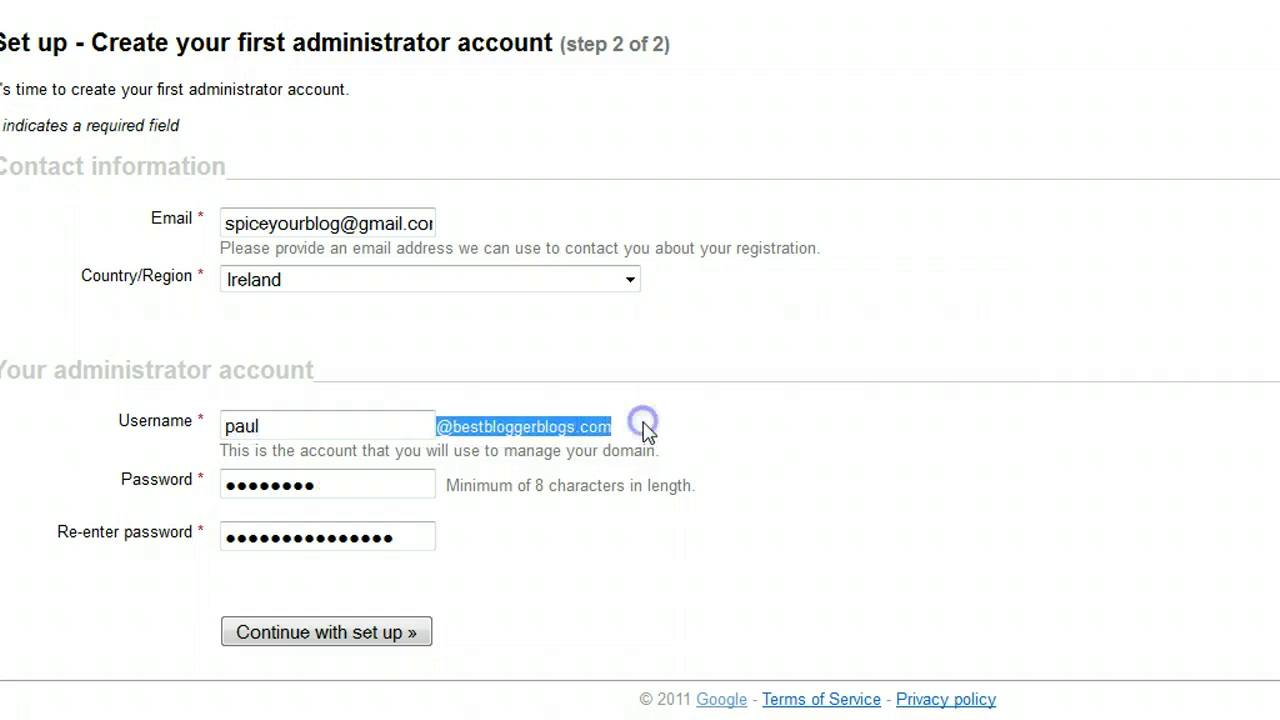
pyautogui.click(645, 428)
pyautogui.click(335, 488)
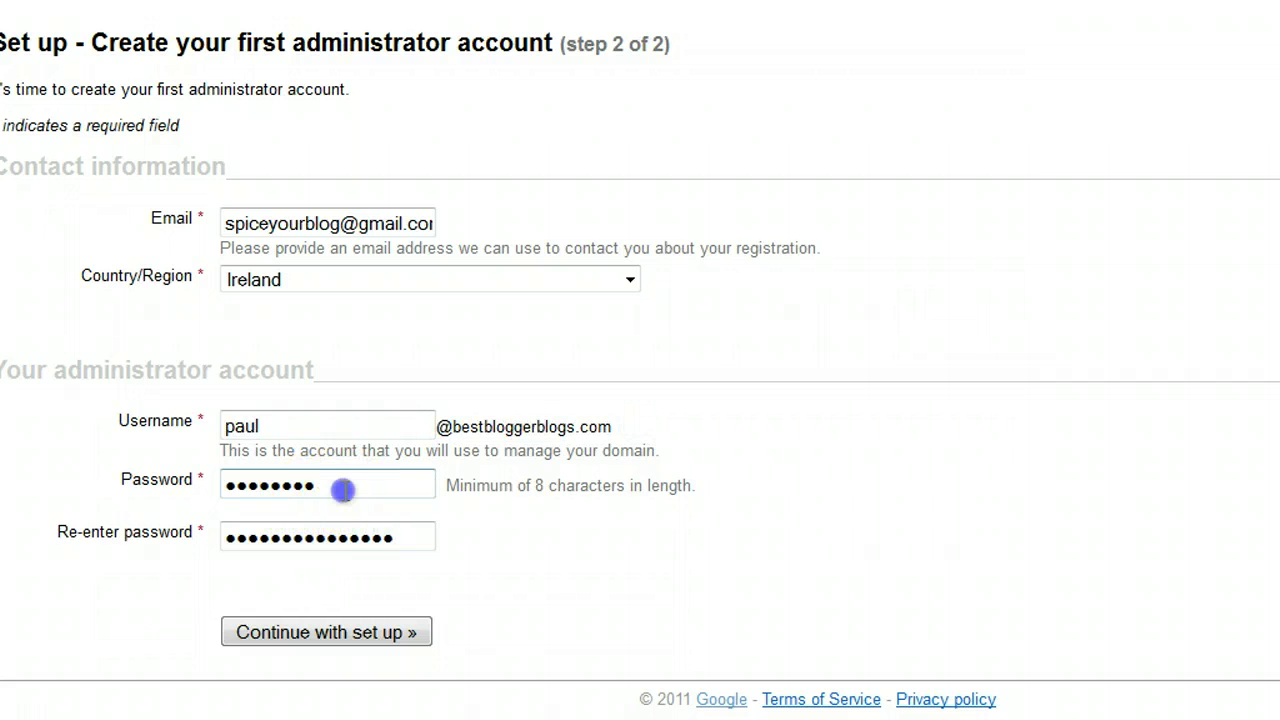
pyautogui.click(402, 542)
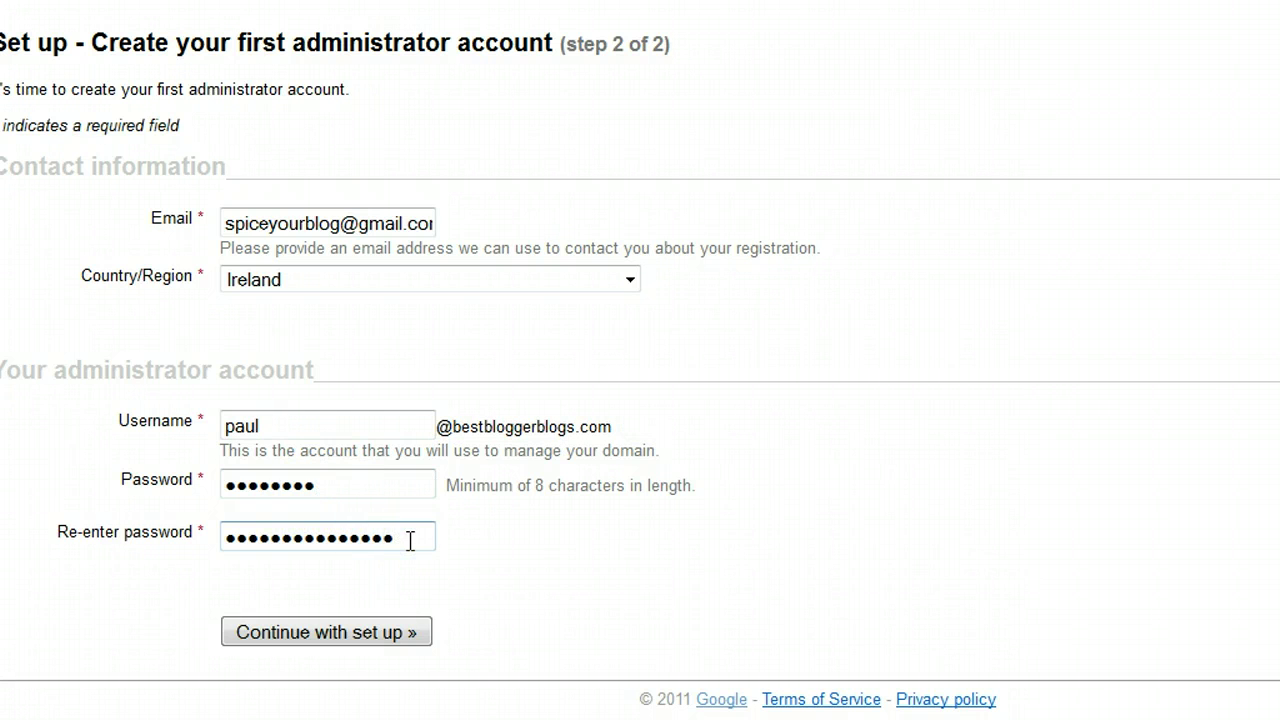
pyautogui.click(337, 486)
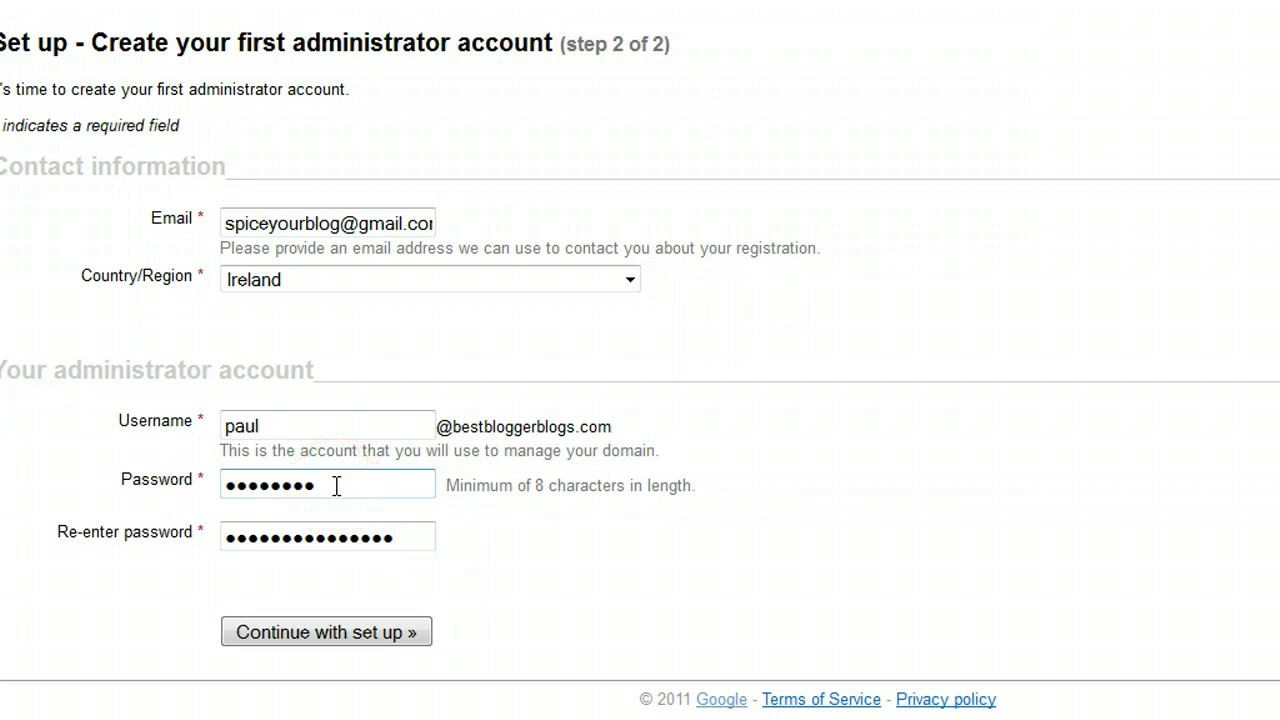
pyautogui.click(330, 486)
pyautogui.moveTo(364, 537); pyautogui.dragTo(192, 630)
pyautogui.write('********')
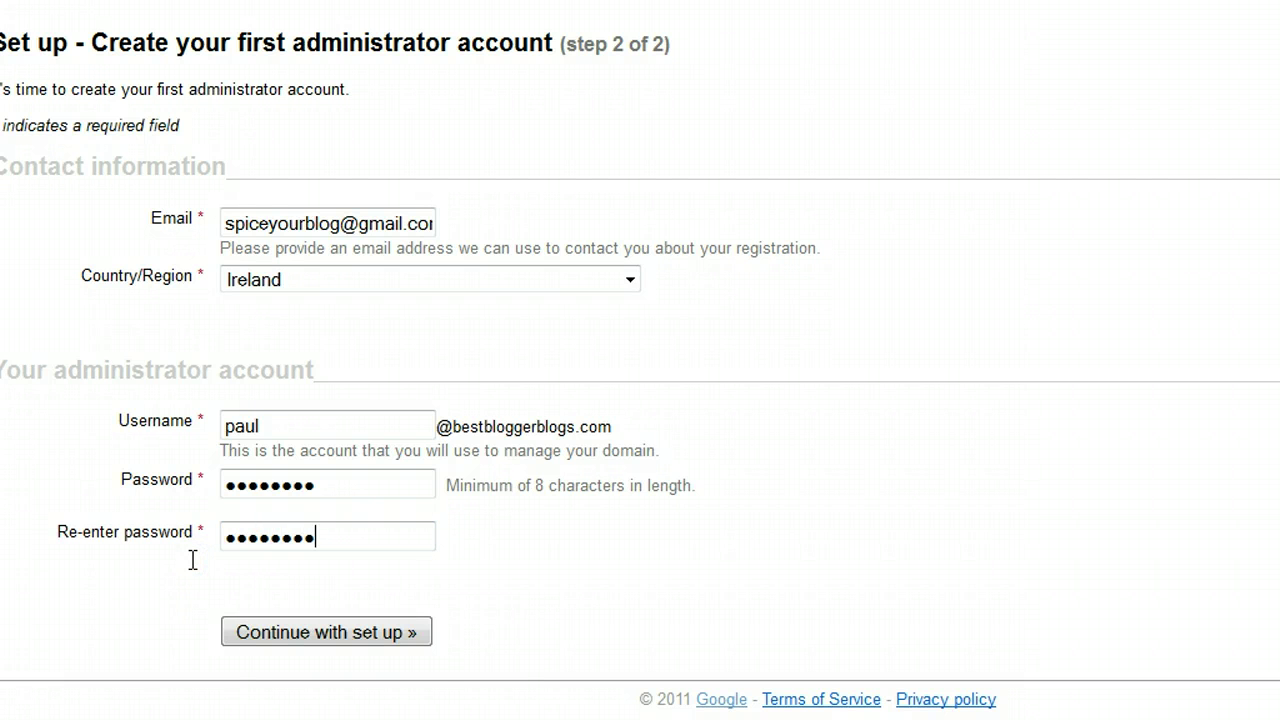
pyautogui.click(378, 634)
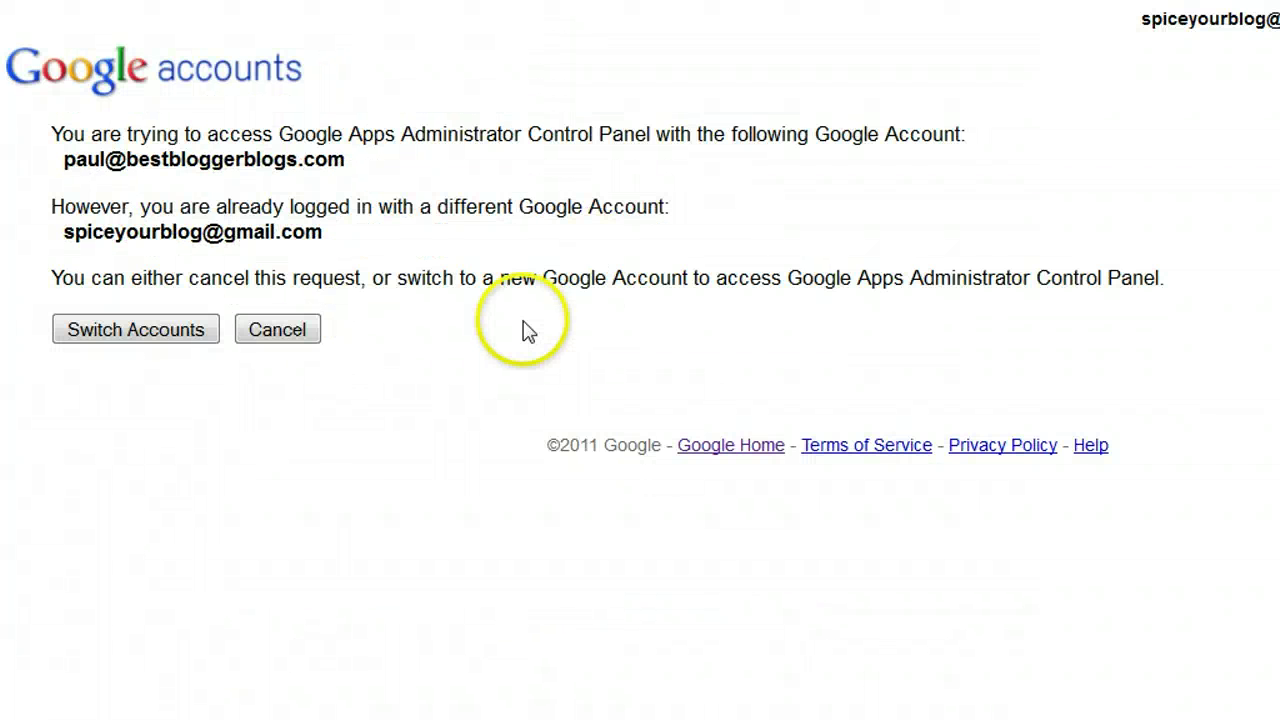
# Step: Switch to the new bestbloggerblogs.com administrator account
pyautogui.click(174, 343)
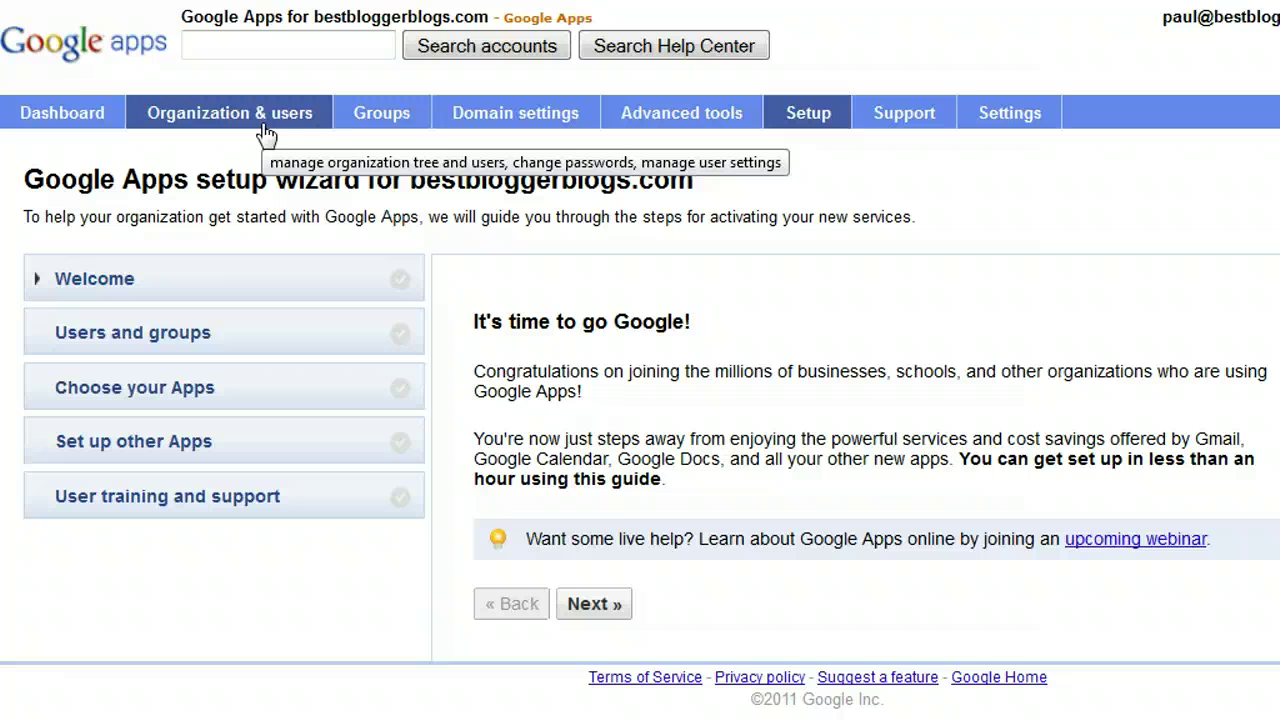
# Step: Go to the organization and users page and open the Create a new user form
pyautogui.click(258, 126)
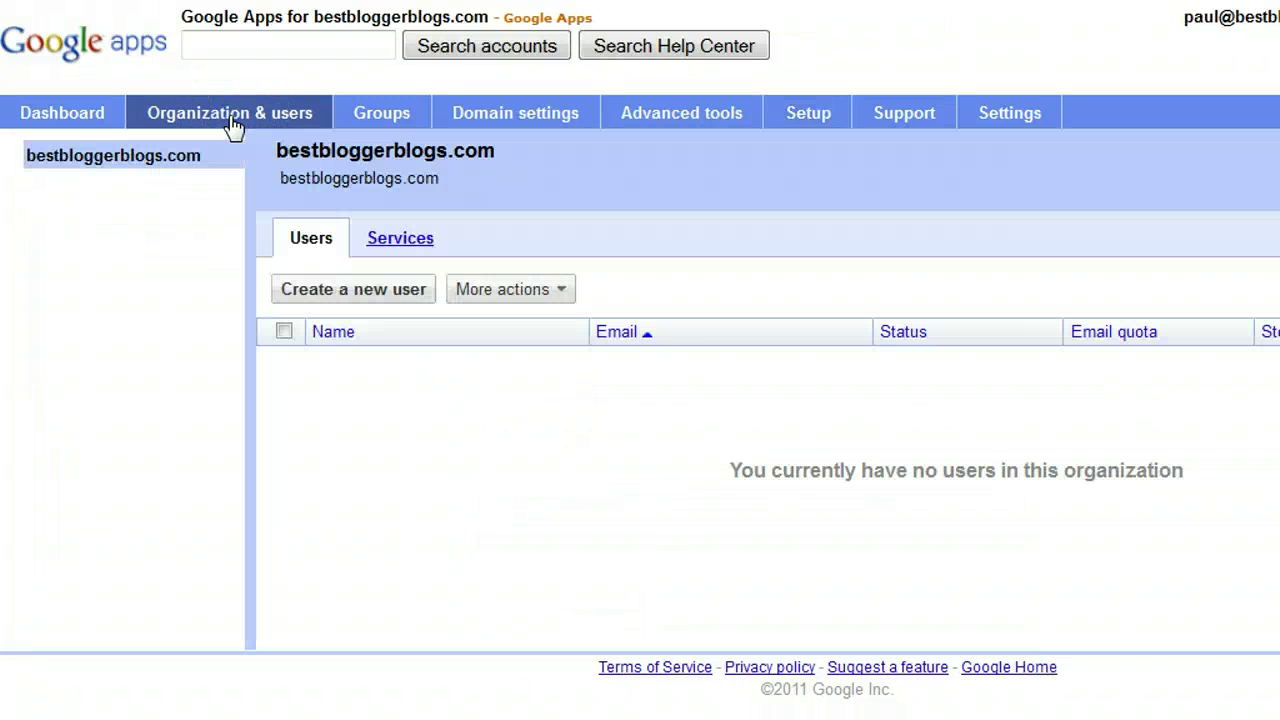
pyautogui.click(426, 148)
pyautogui.click(337, 289)
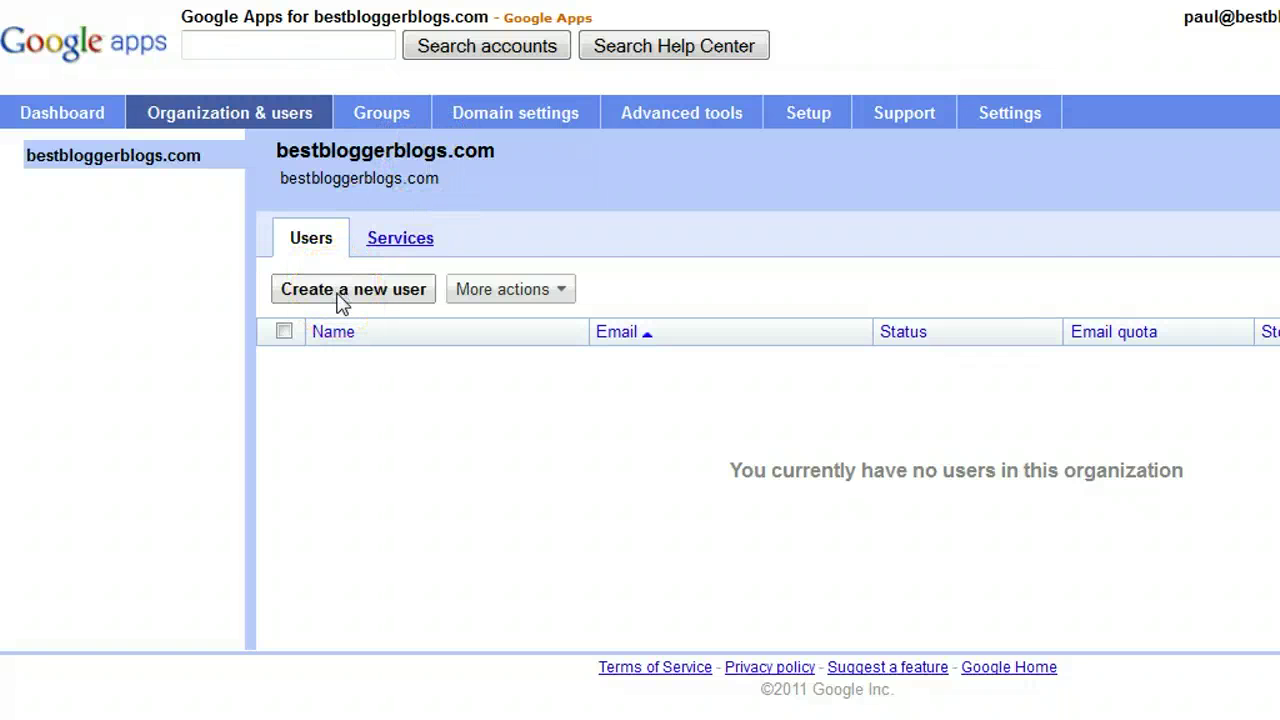
pyautogui.click(340, 300)
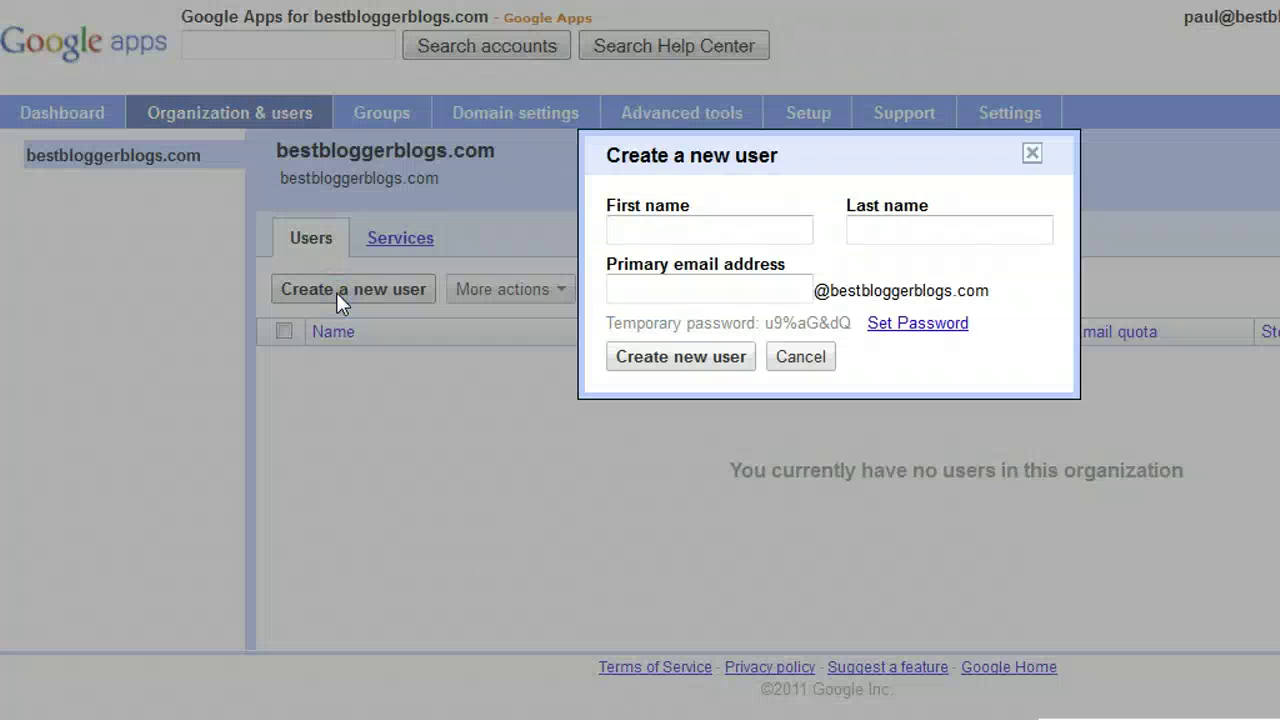
# Step: Fill in the new user's first name, last name and primary email address
pyautogui.click(666, 237)
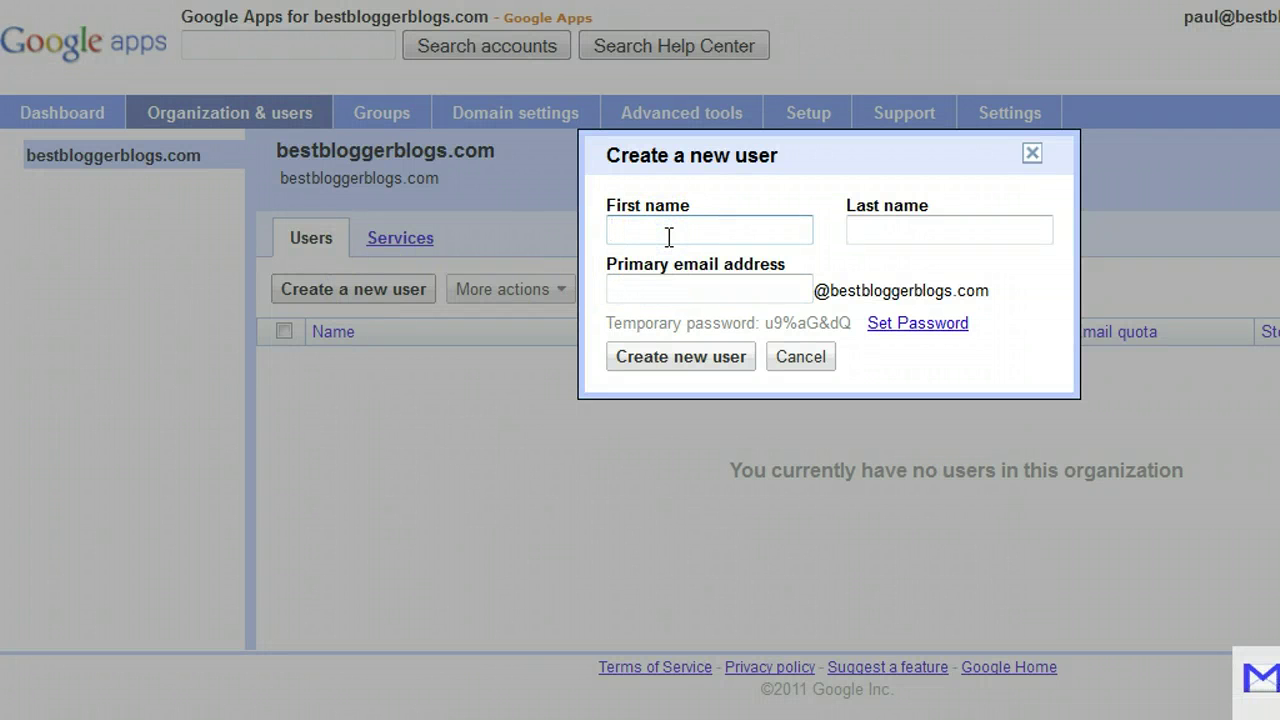
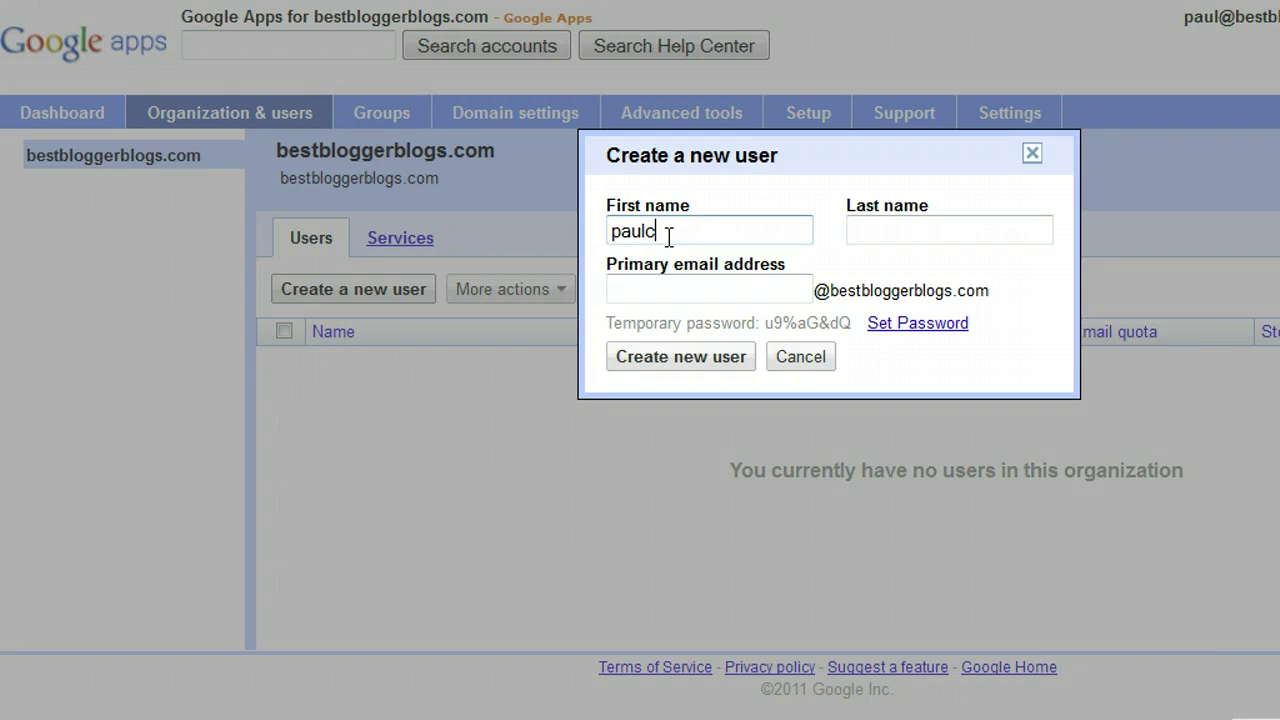
pyautogui.press('Tab')
pyautogui.click(665, 286)
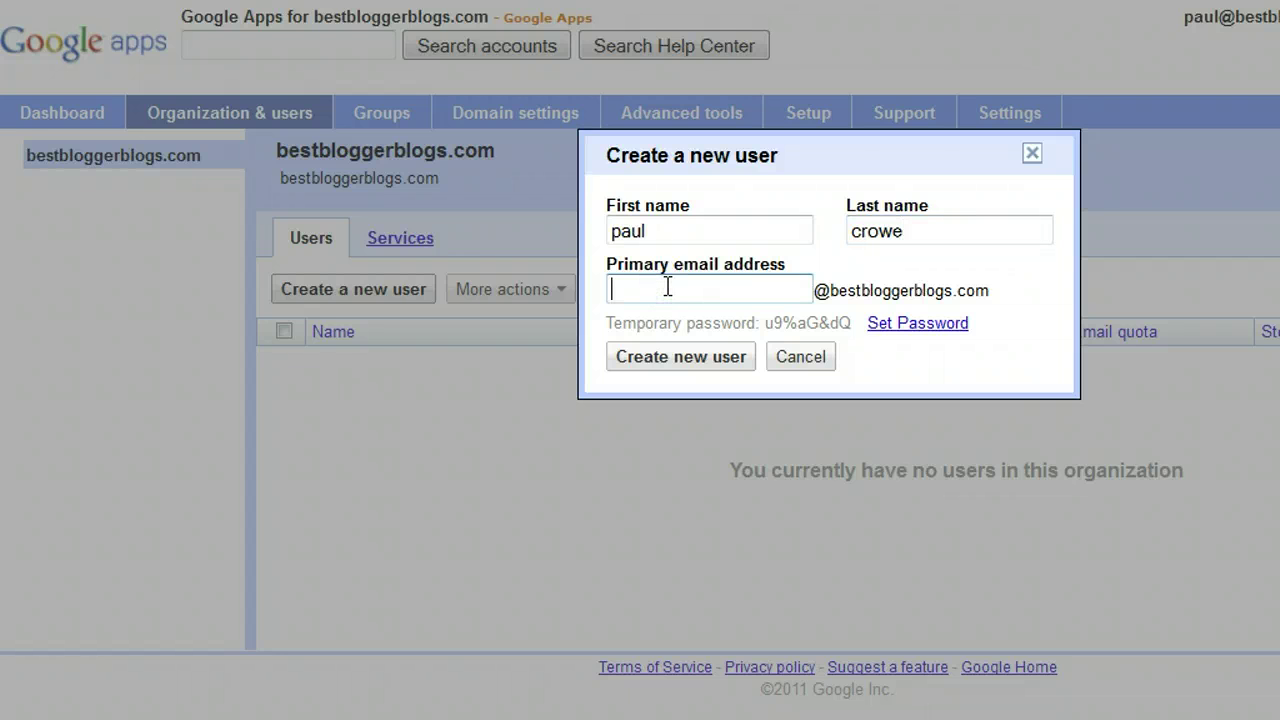
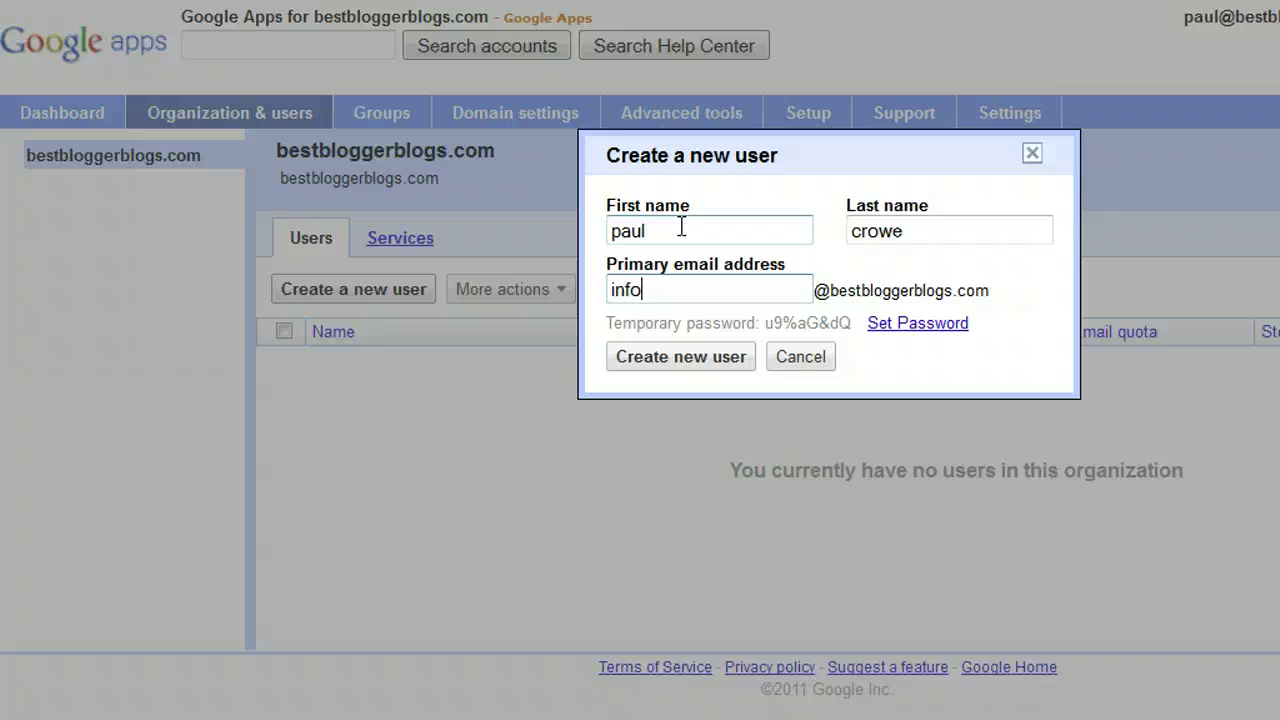
# Step: Replace the temporary password with a matching eight-character custom password in both fields
pyautogui.moveTo(766, 323); pyautogui.dragTo(821, 320)
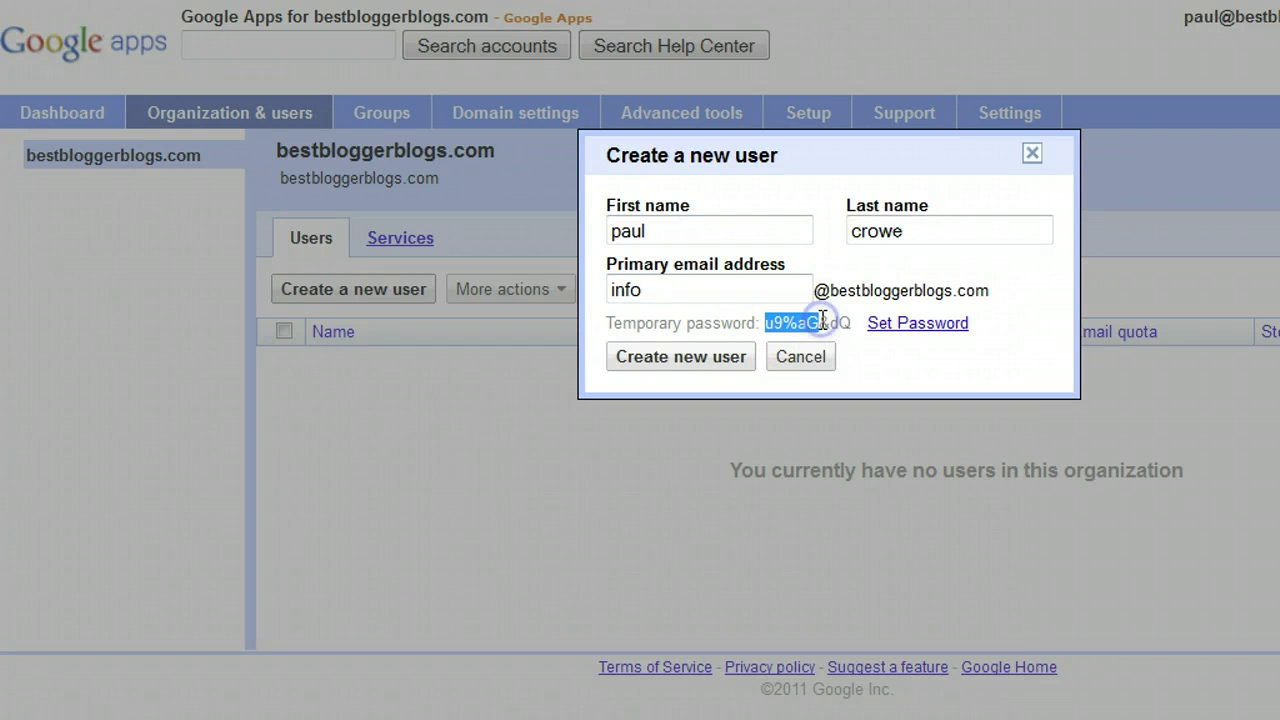
pyautogui.click(928, 321)
pyautogui.click(769, 340)
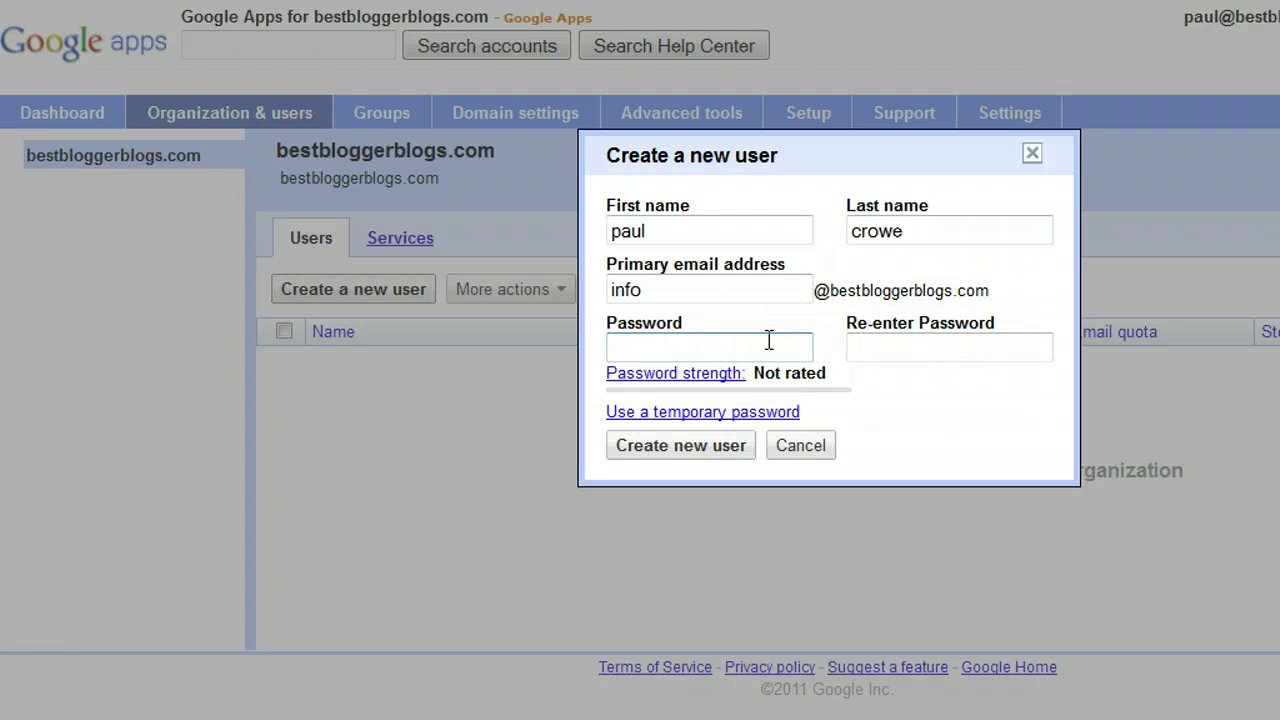
pyautogui.write('••••••')
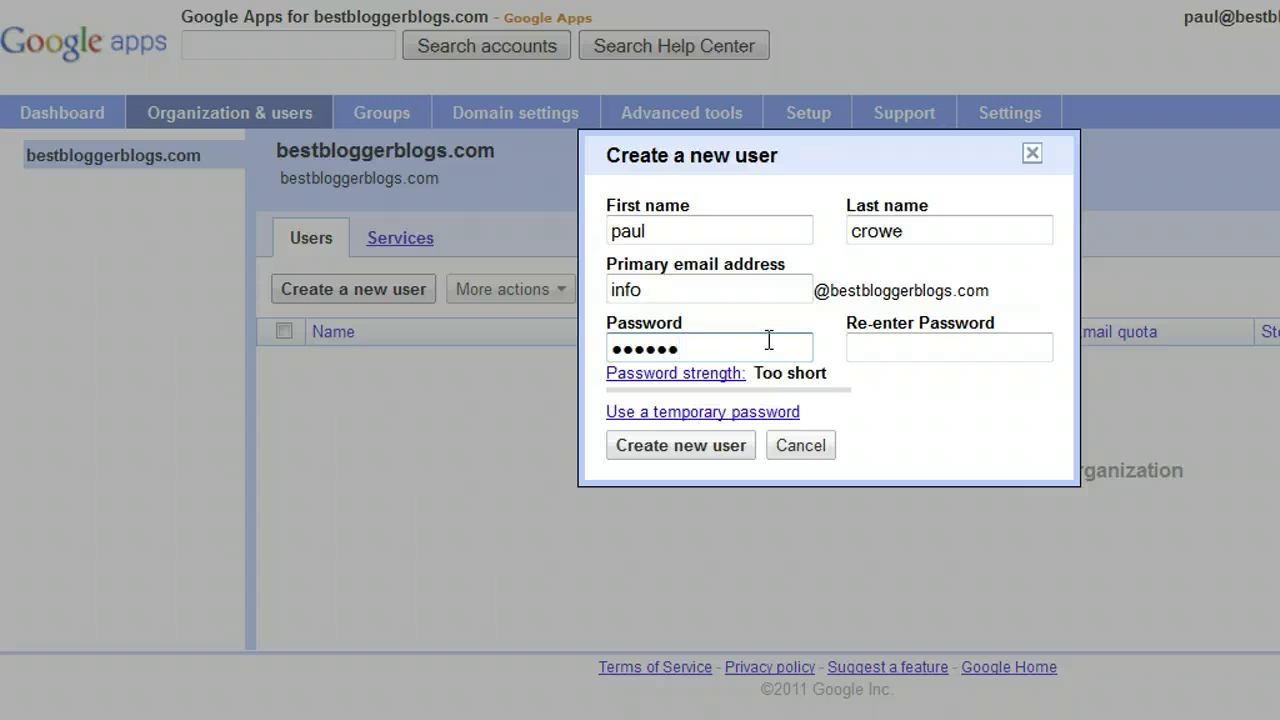
pyautogui.press('BackSpace')
pyautogui.press('BackSpace')
pyautogui.press('BackSpace')
pyautogui.press('BackSpace')
pyautogui.press('BackSpace')
pyautogui.press('BackSpace')
pyautogui.write('•••••')
pyautogui.write('*')
pyautogui.press('Tab')
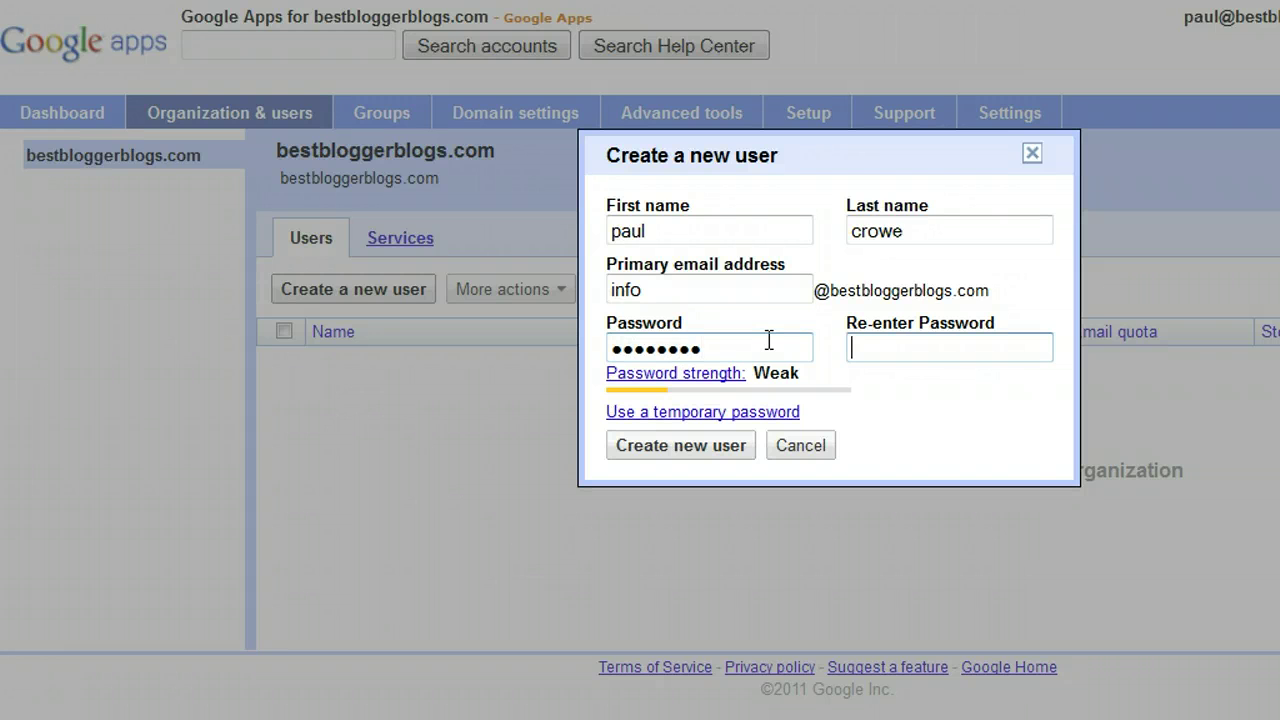
pyautogui.write('********')
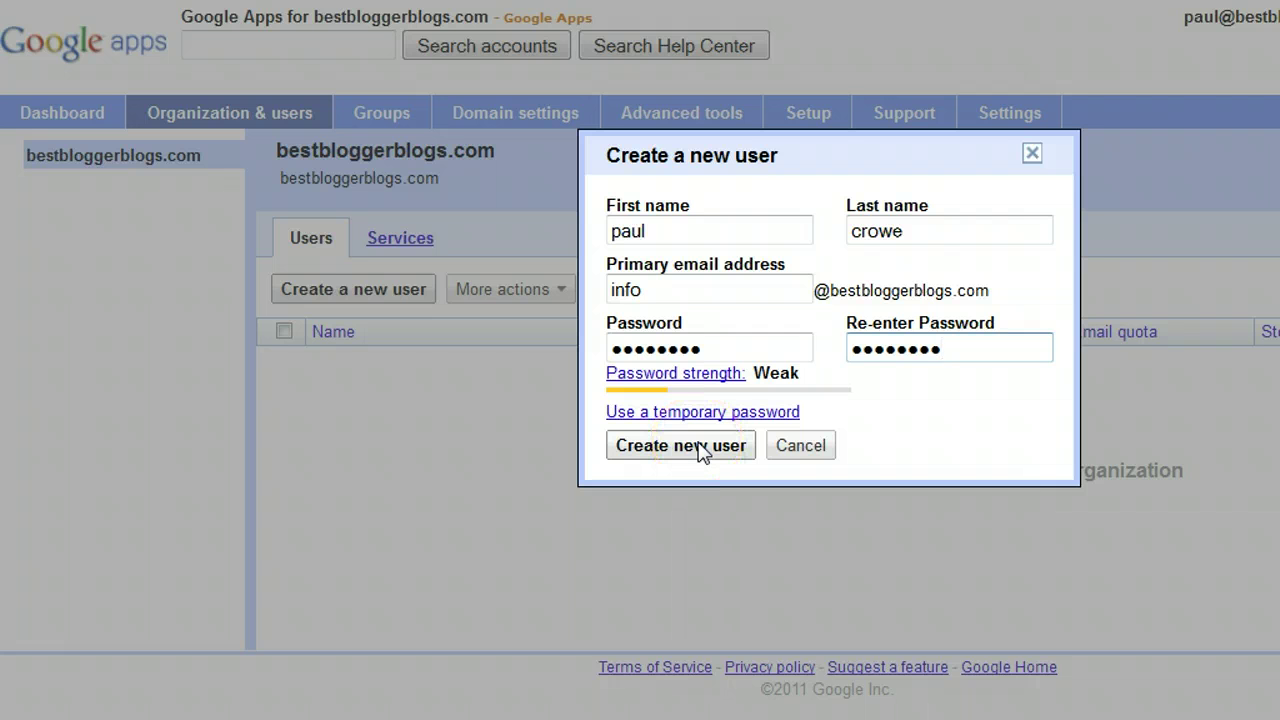
pyautogui.click(682, 340)
pyautogui.click(655, 290)
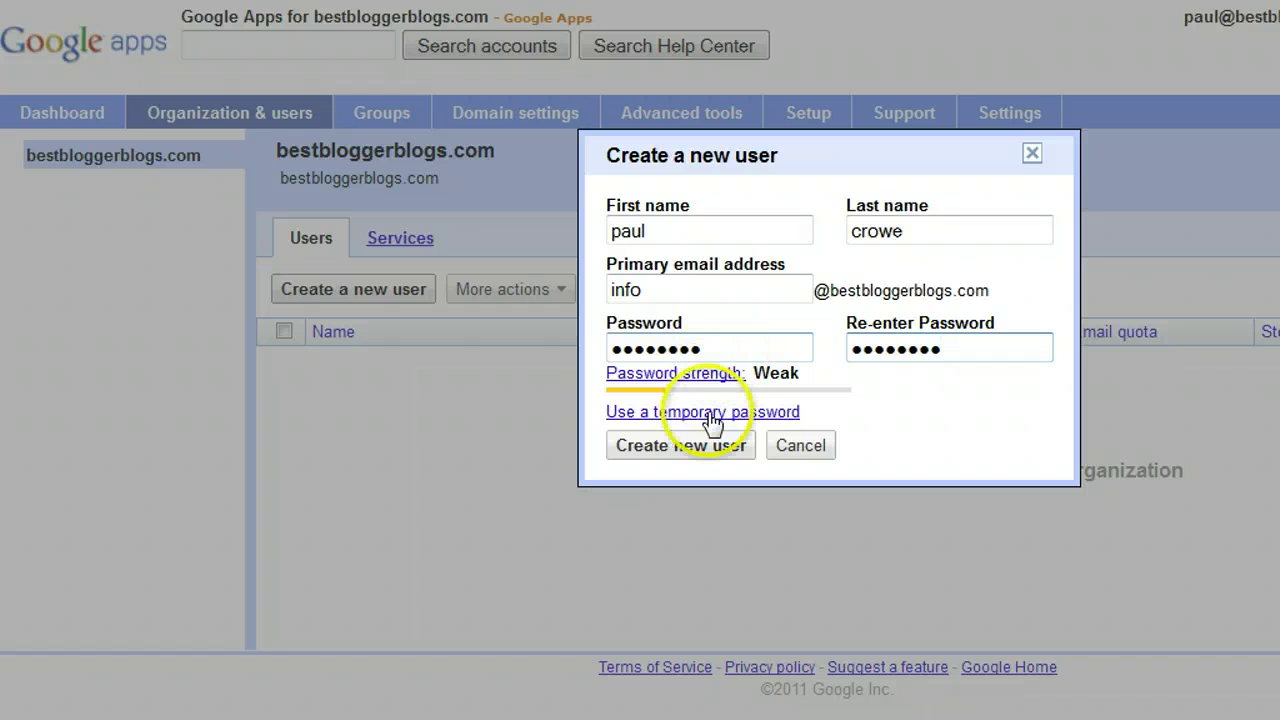
# Step: Create the user, dismiss the Getting started instructions, and open another blank new-user form
pyautogui.click(703, 448)
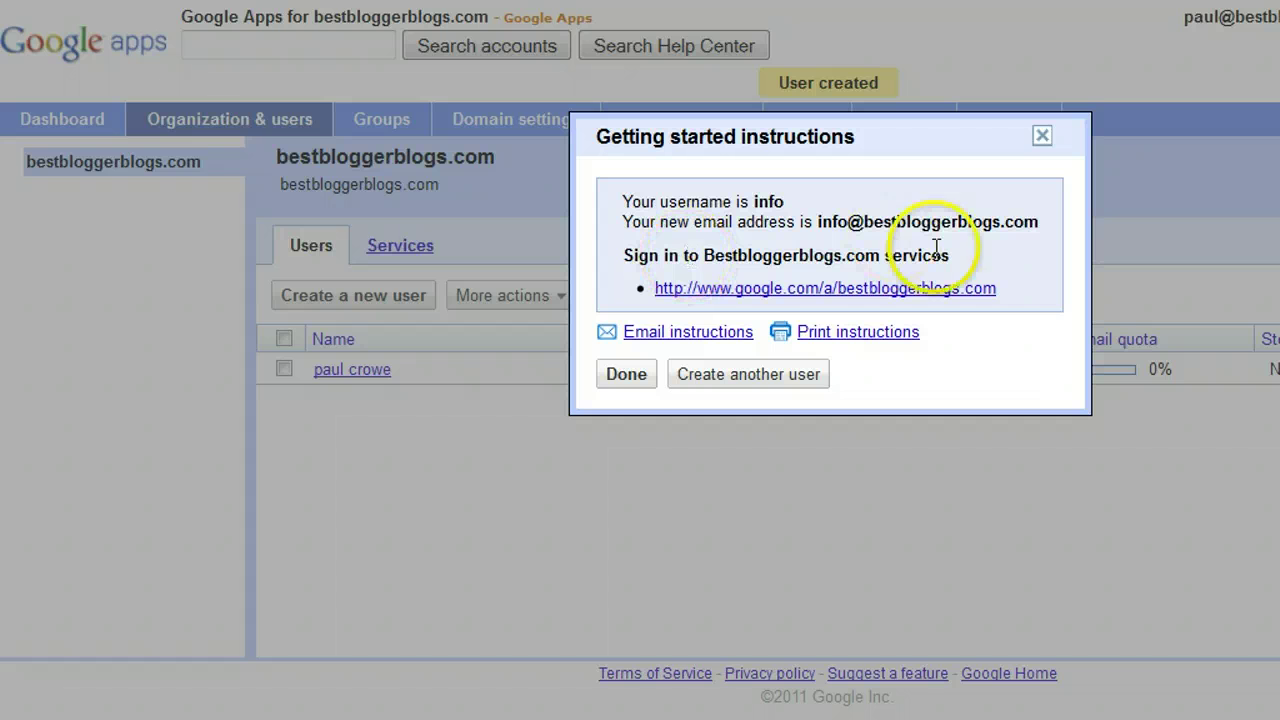
pyautogui.click(627, 375)
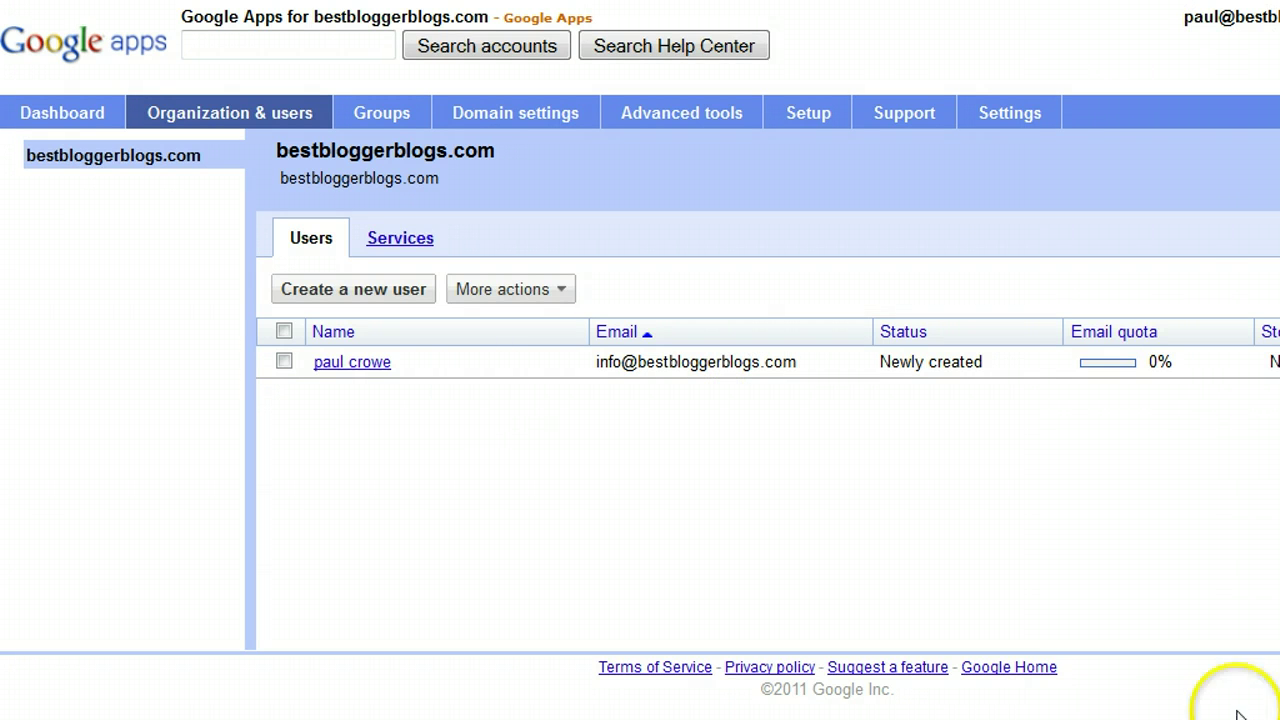
pyautogui.click(414, 292)
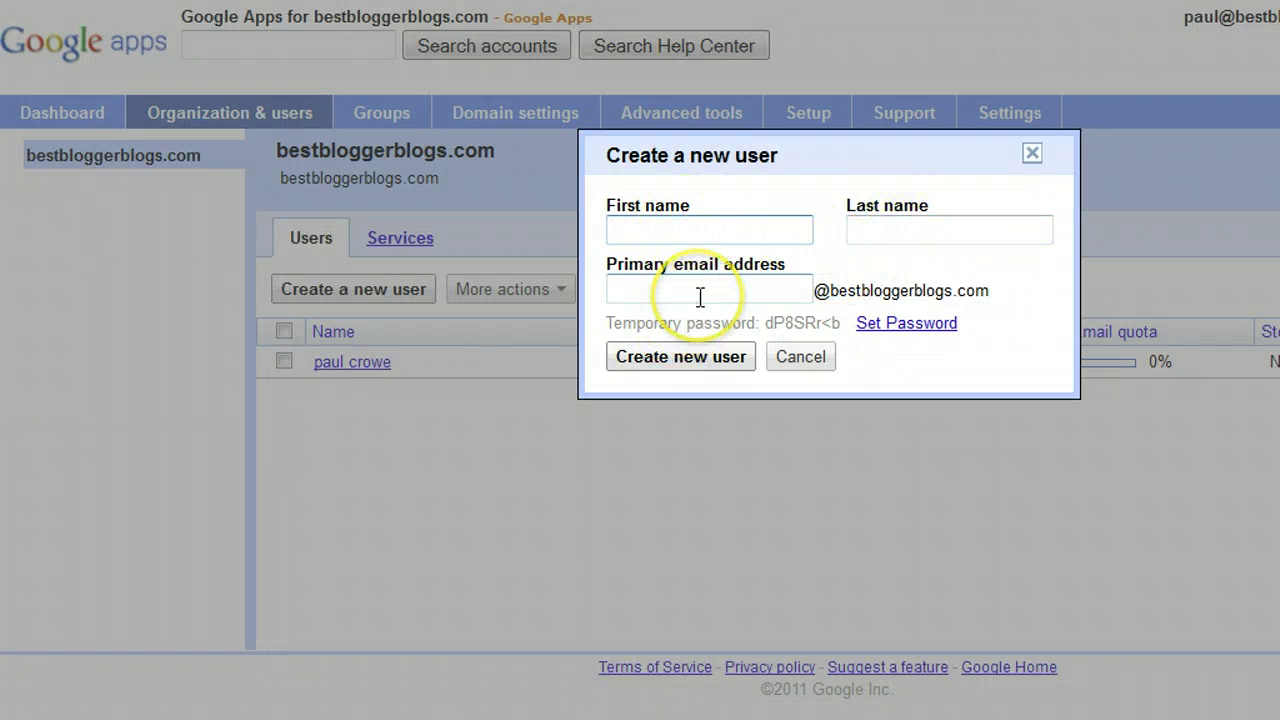
# Step: Close the blank Create a new user dialog with its X button
pyautogui.click(1031, 155)
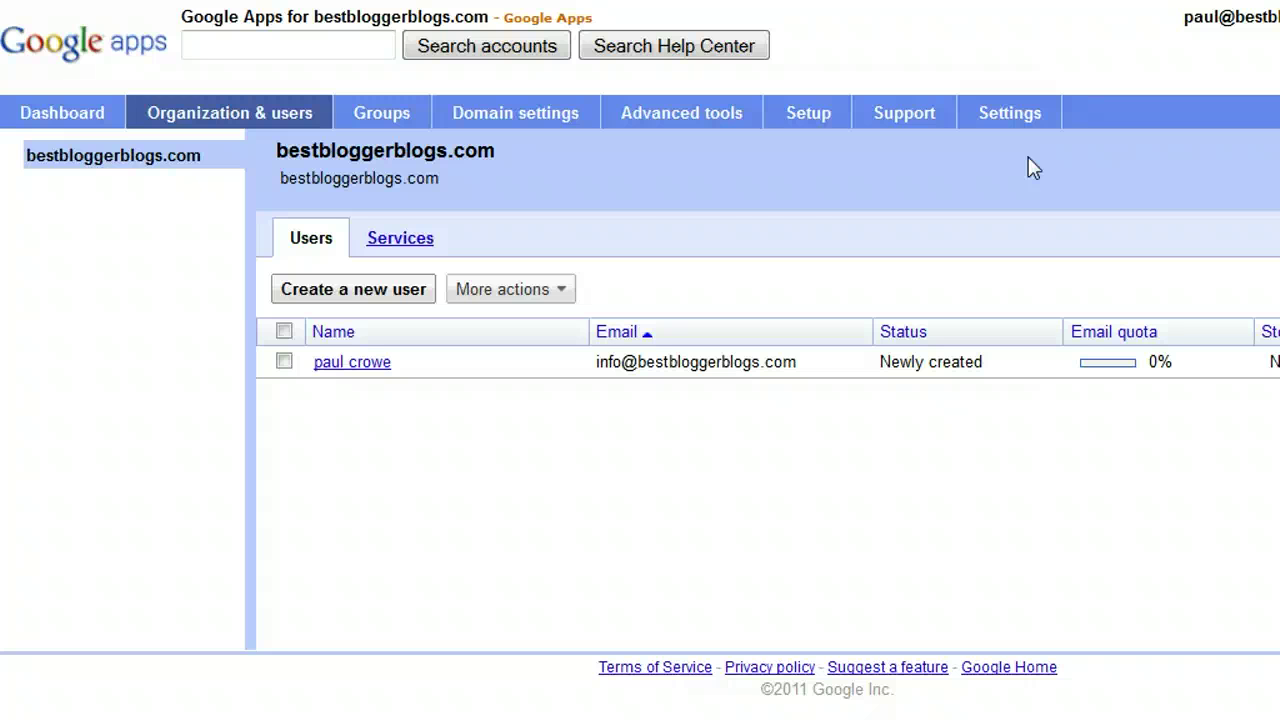
# Step: Open Domain settings and its Domain names sub-tab showing the godaddy registration
pyautogui.click(541, 120)
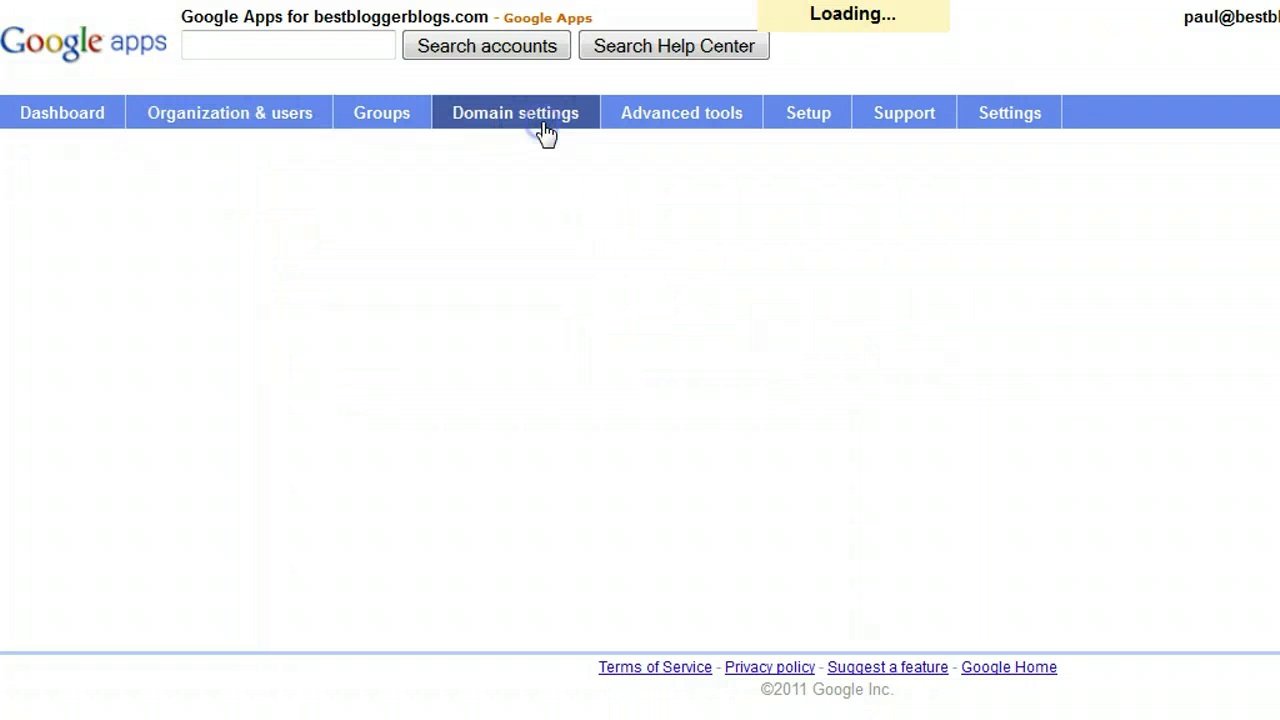
pyautogui.click(397, 208)
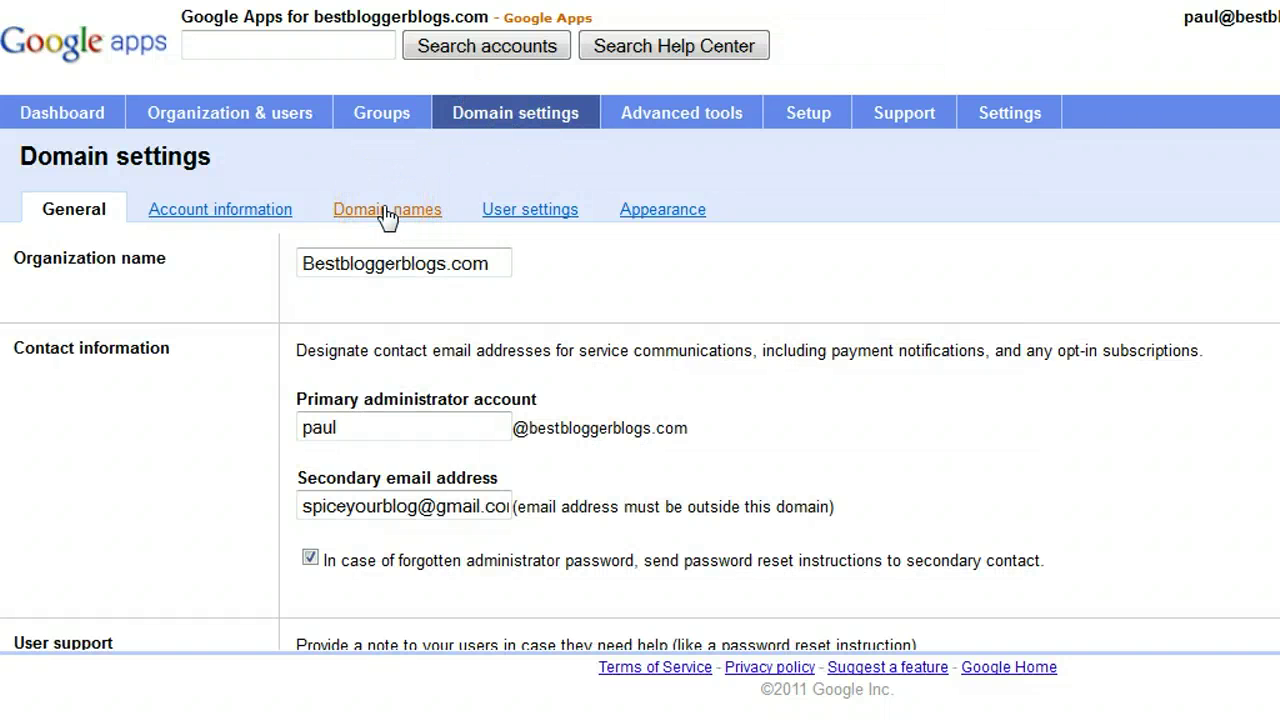
pyautogui.click(388, 214)
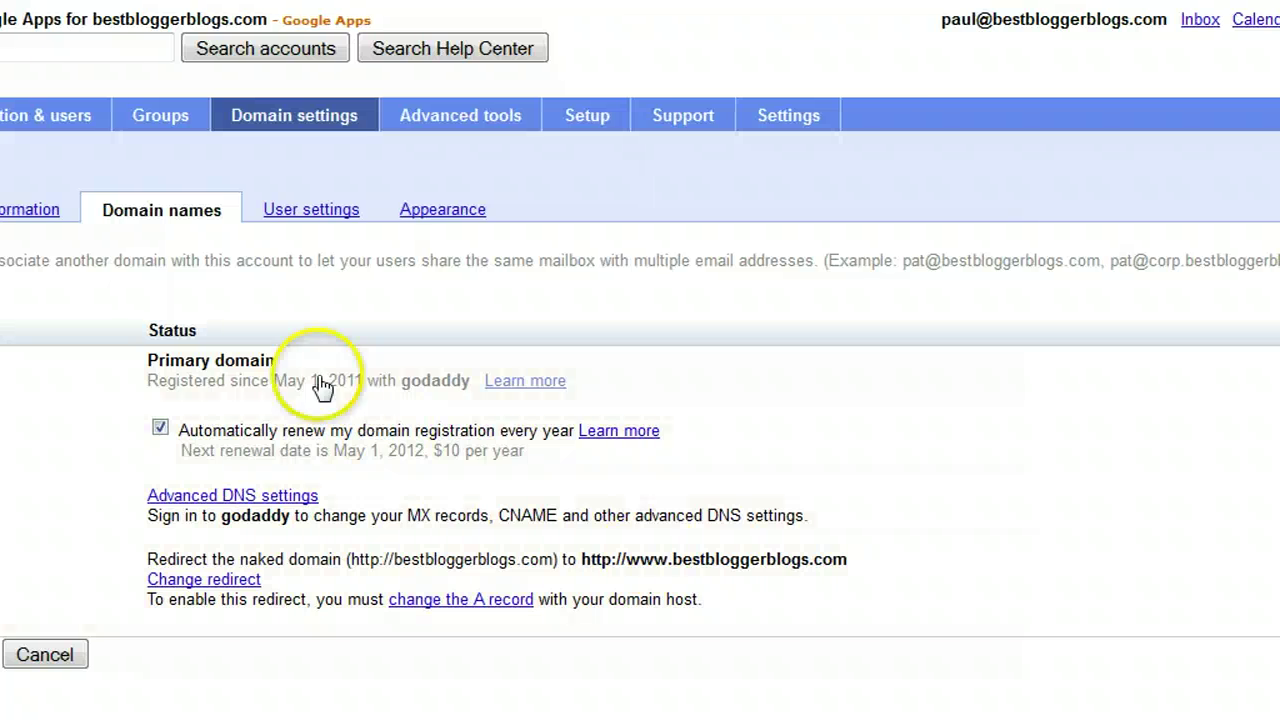
# Step: Retry loading the Organization & users list, then enter 'google apps' in the iGoogle search box
pyautogui.click(67, 124)
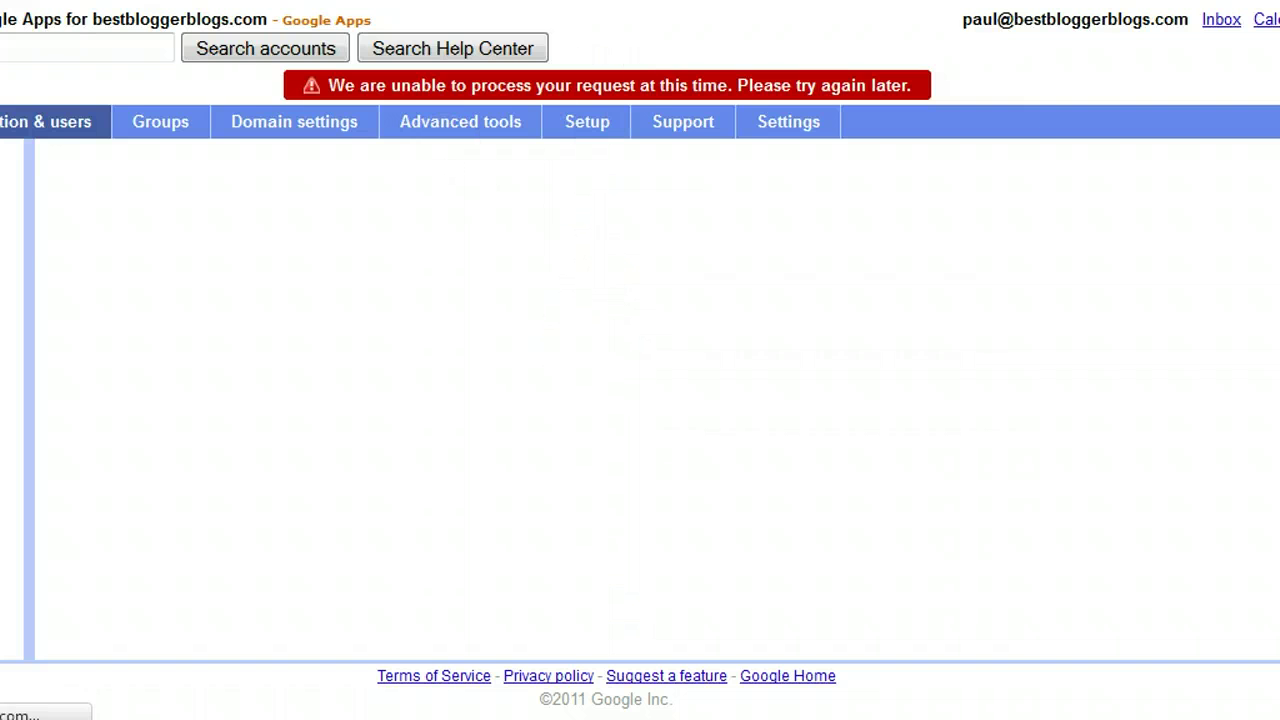
pyautogui.click(57, 128)
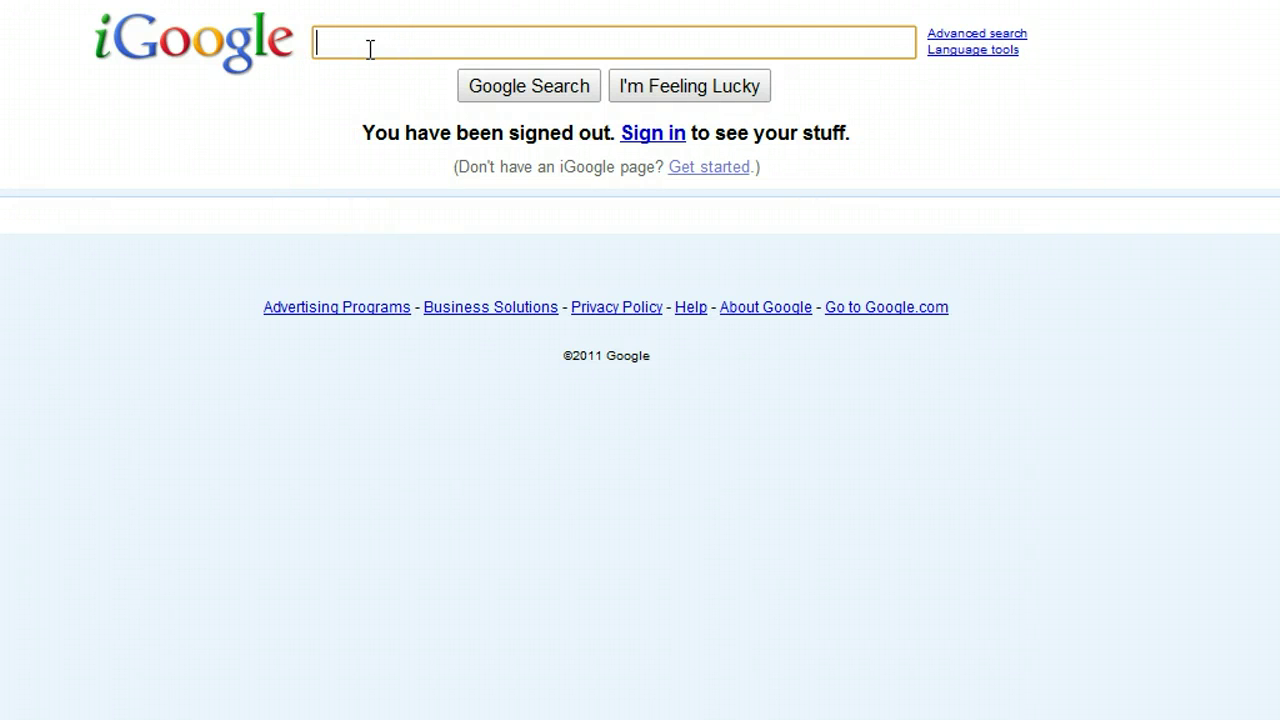
pyautogui.write('google apps')
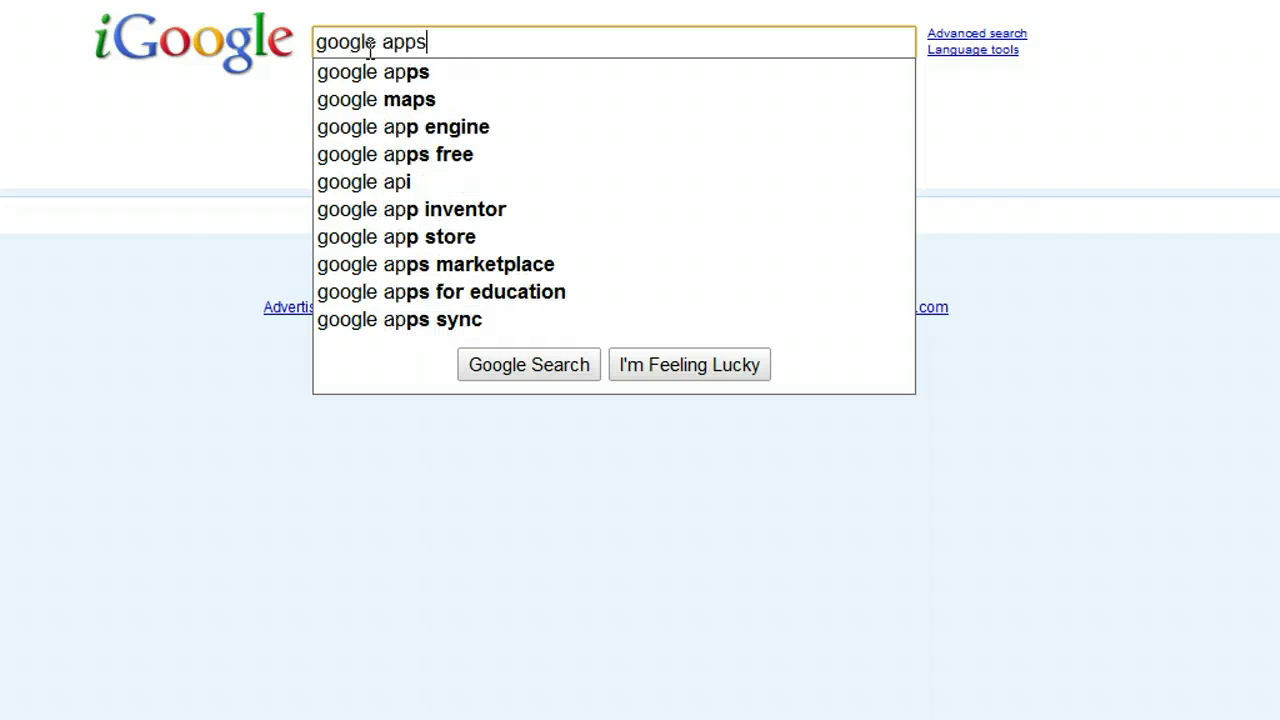
# Step: Search for 'google apps', then go to google.com/a for the Google Apps for Business page
pyautogui.press('Return')
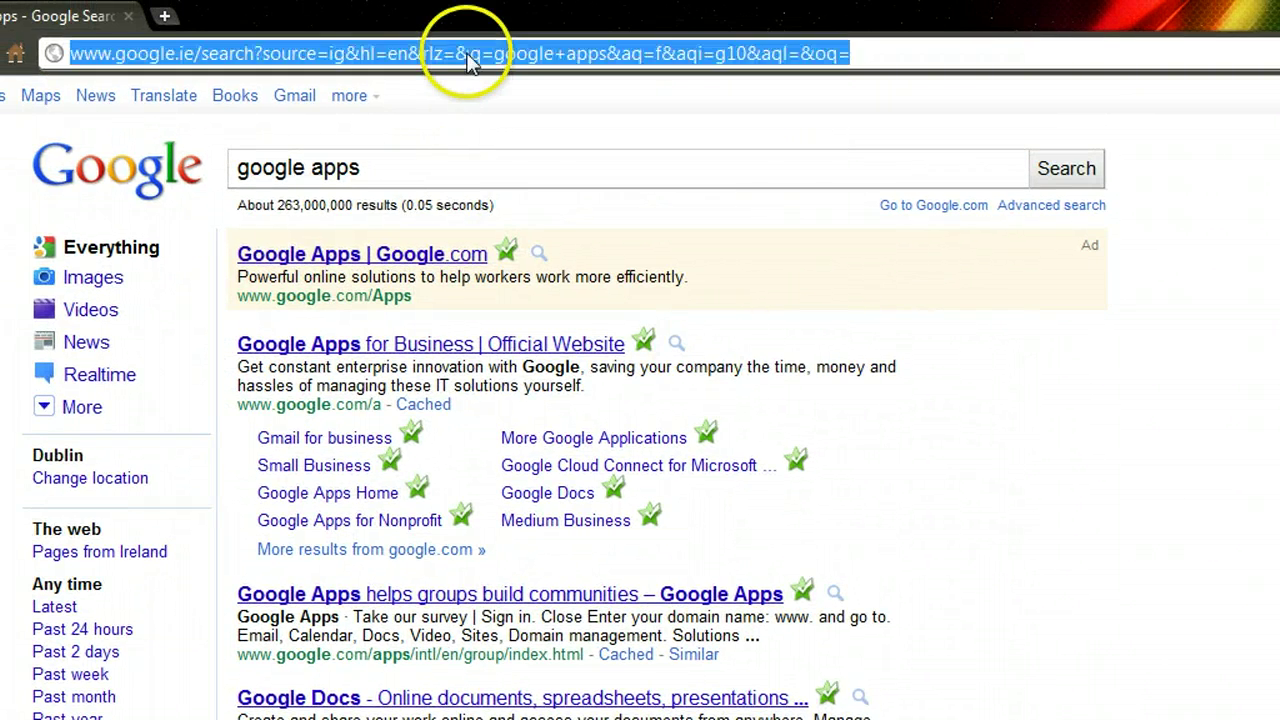
pyautogui.write('google.com')
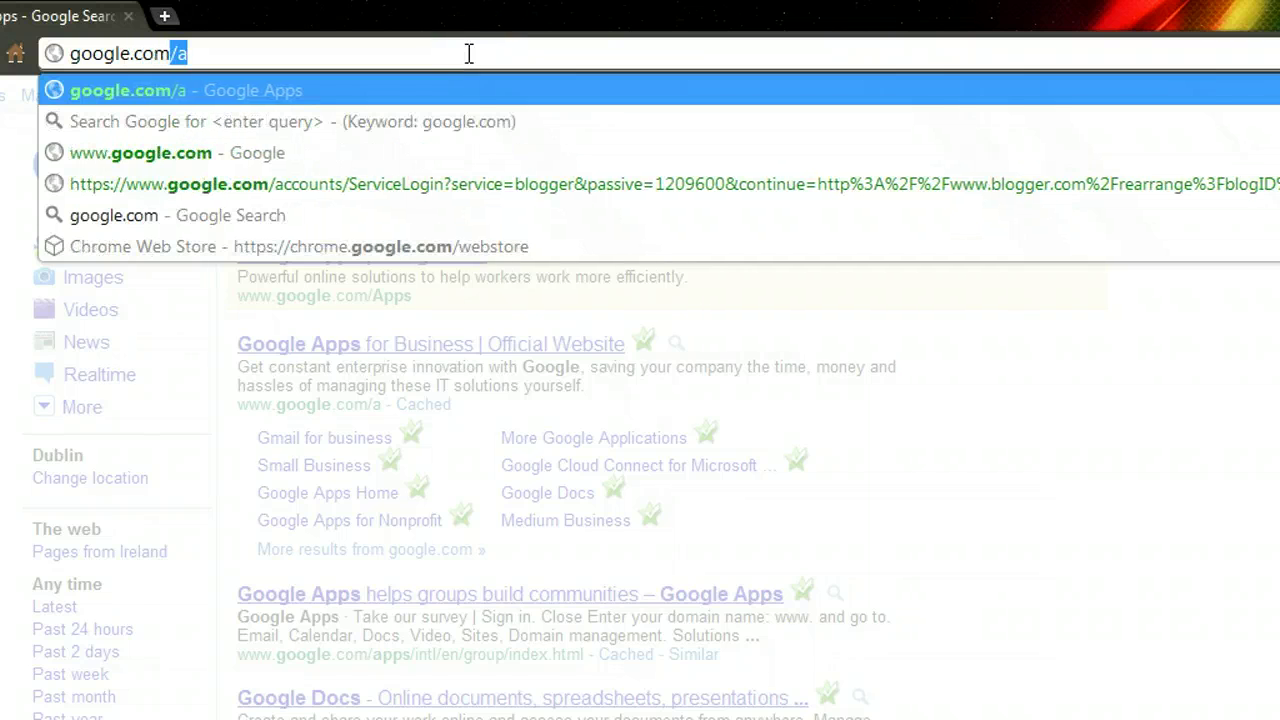
pyautogui.write('/')
pyautogui.press('BackSpace')
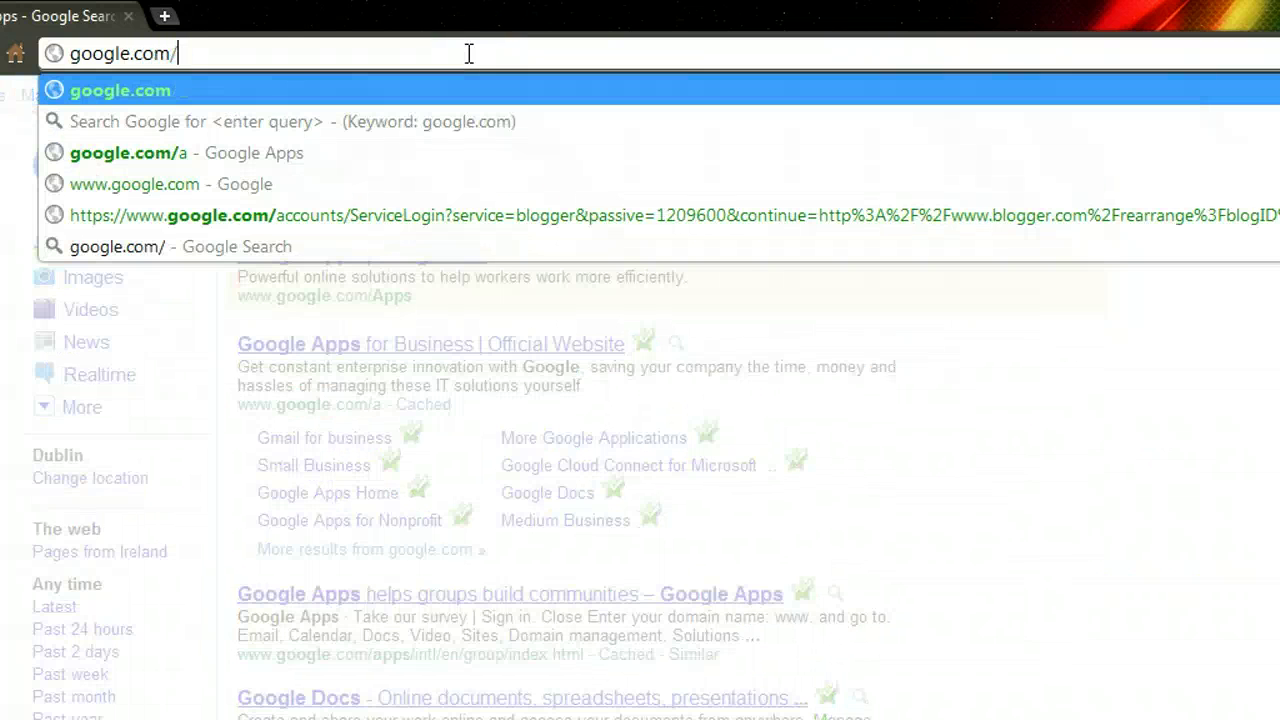
pyautogui.write('a')
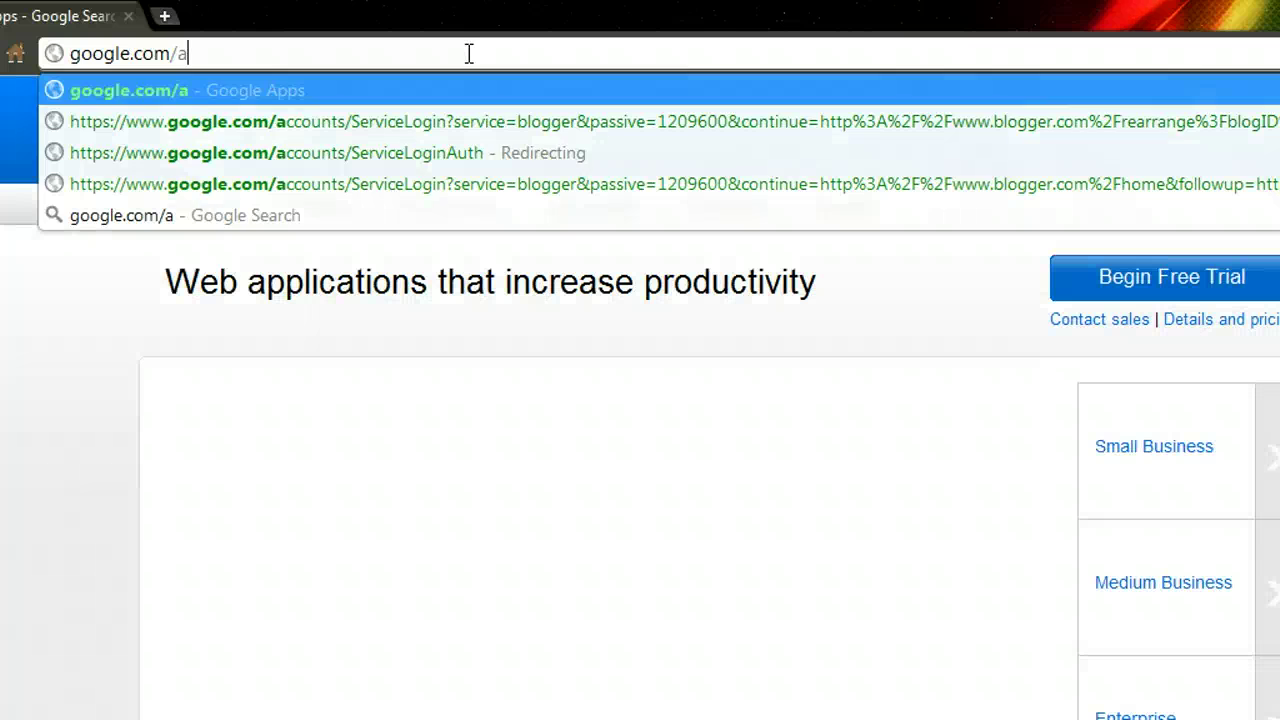
pyautogui.press('Return')
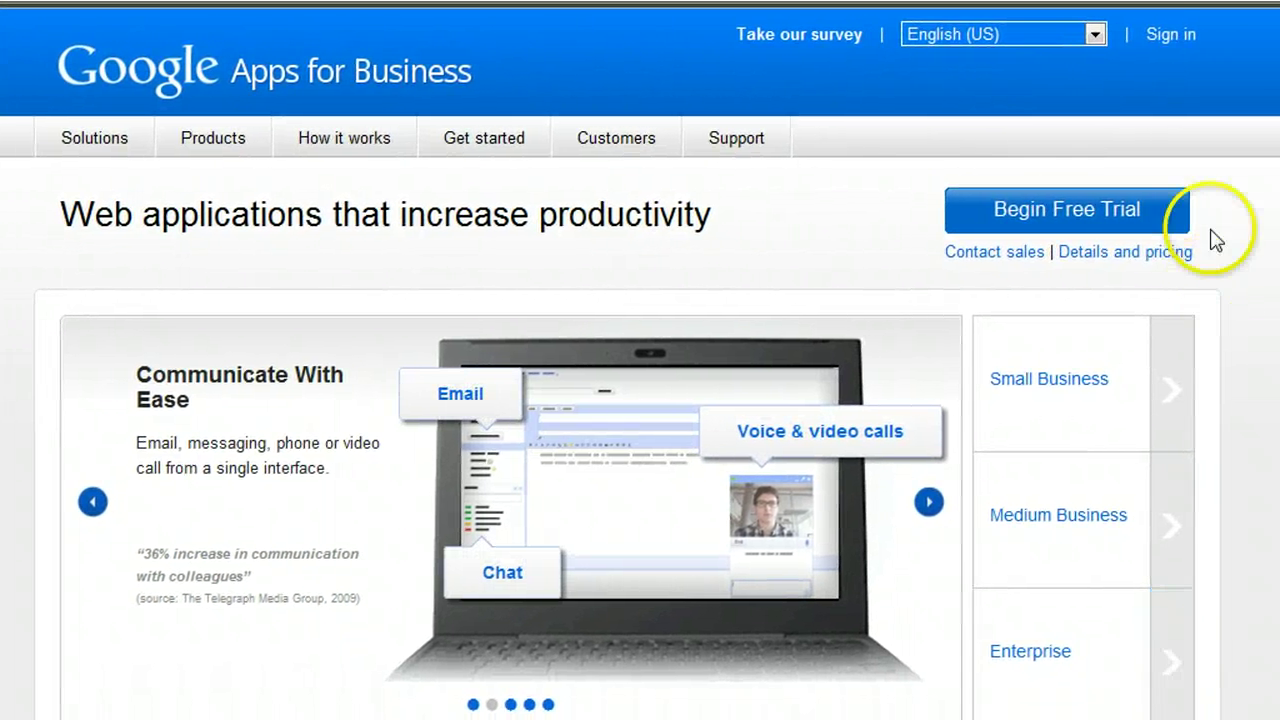
# Step: Go to the Domain management sign-in page for bestbloggerblogs.com
pyautogui.click(1178, 36)
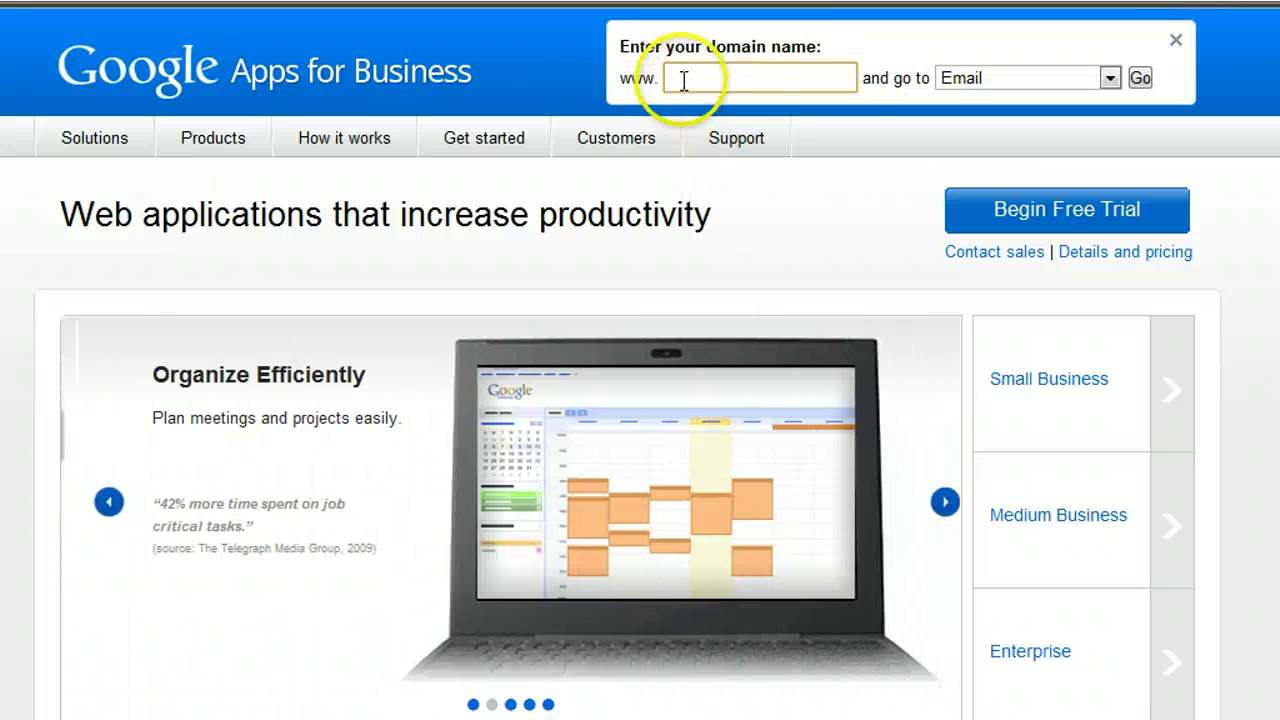
pyautogui.click(748, 83)
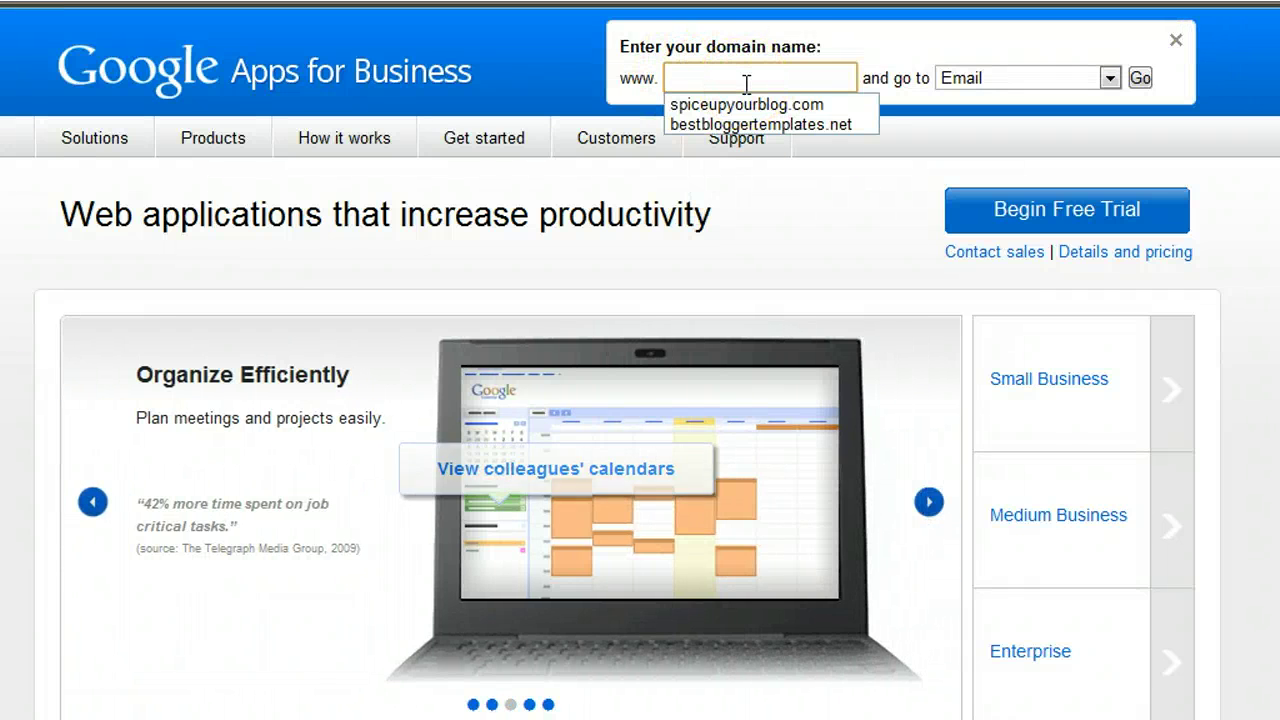
pyautogui.write('best')
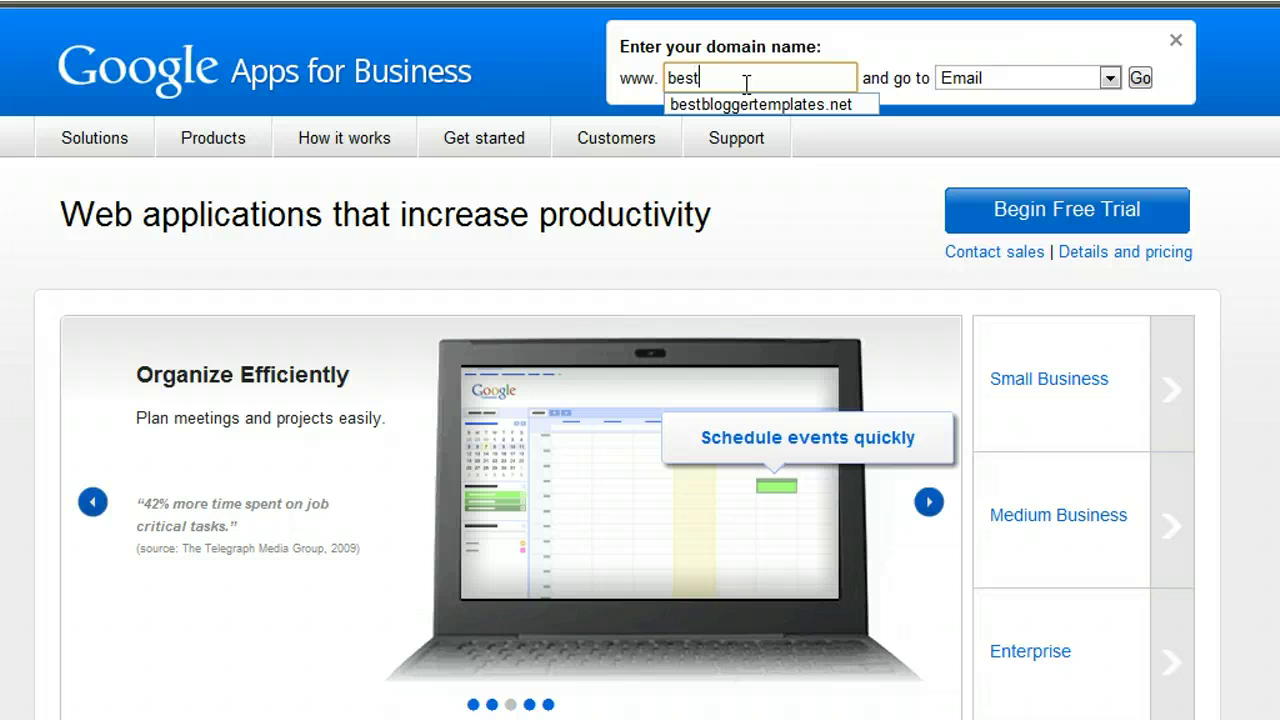
pyautogui.write('bloggerb')
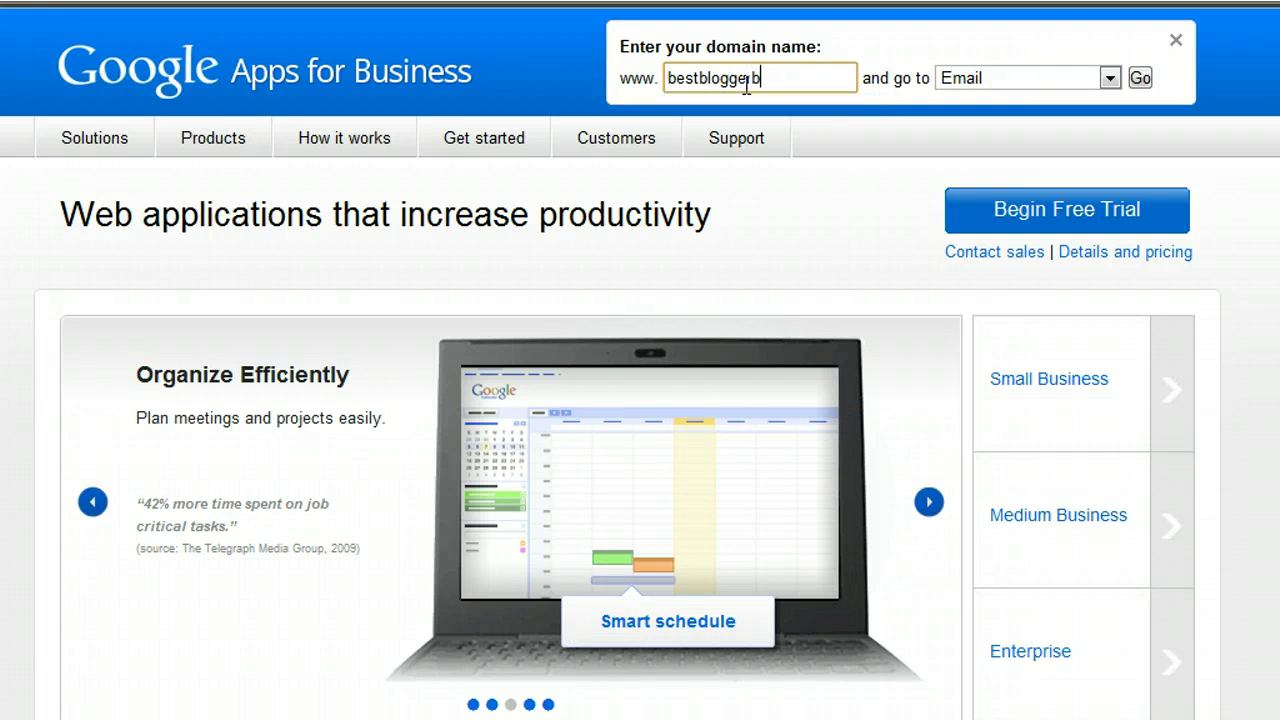
pyautogui.write('logs.com')
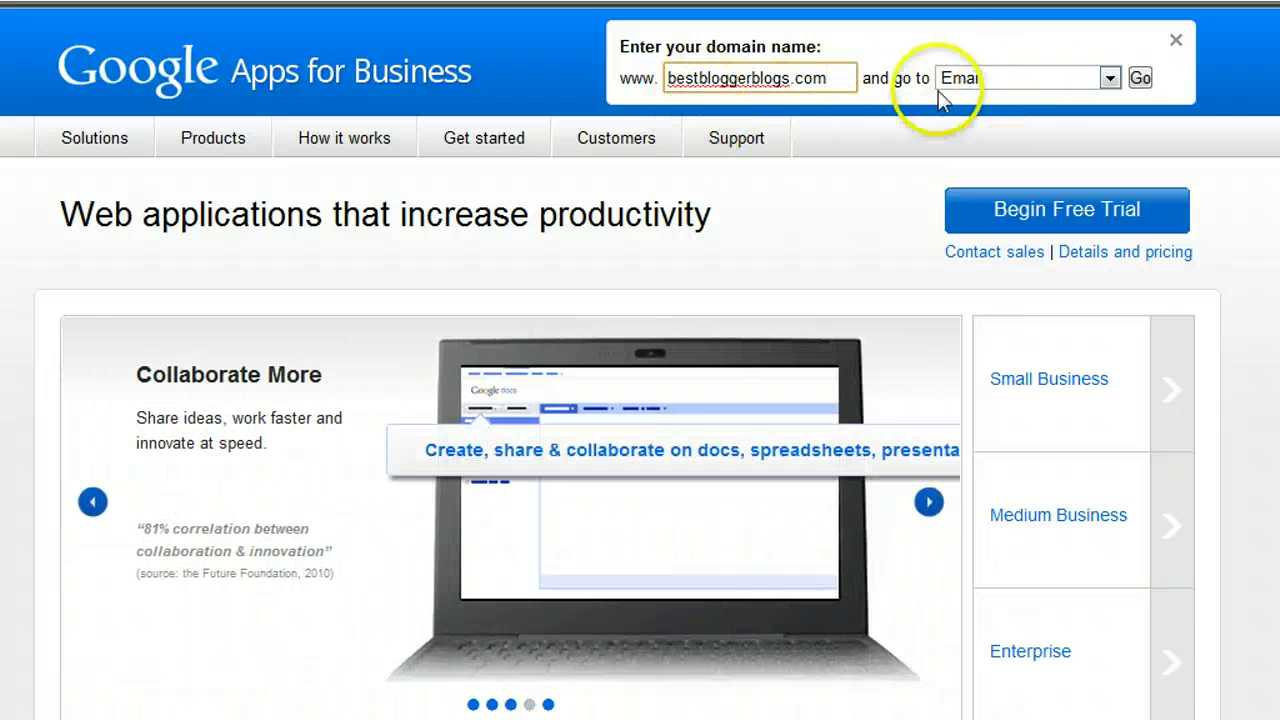
pyautogui.click(1110, 79)
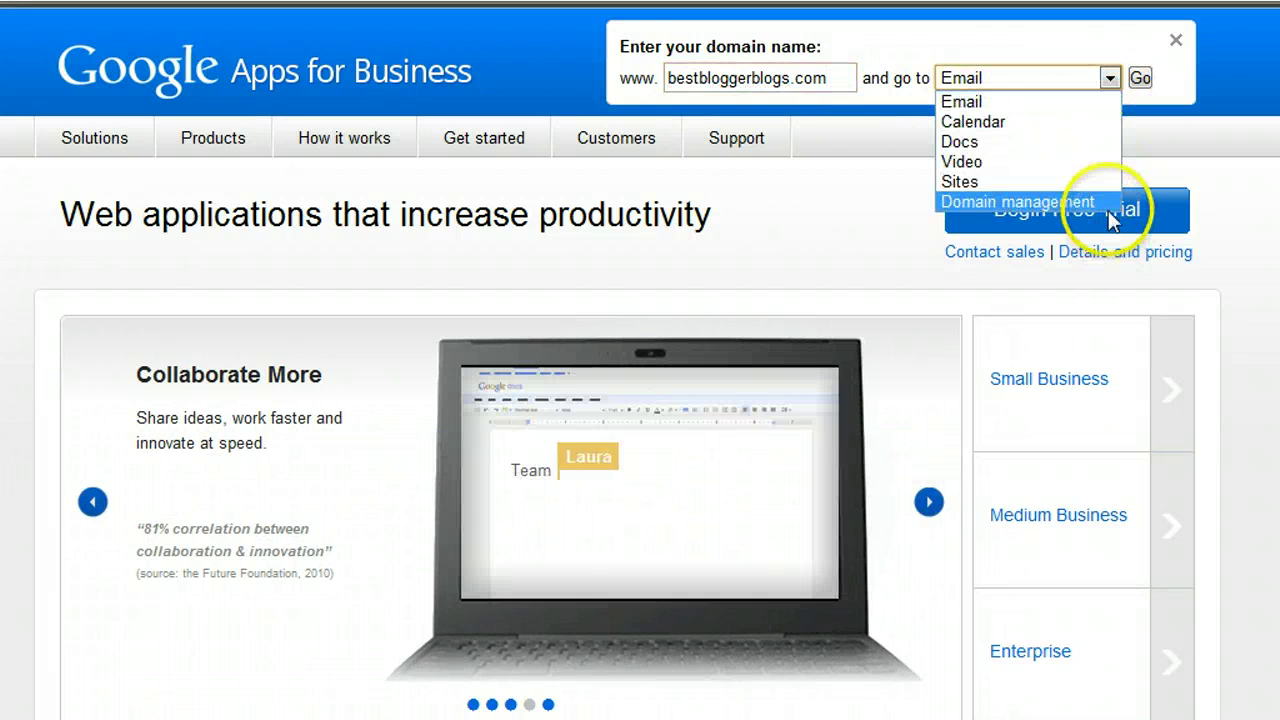
pyautogui.click(1107, 201)
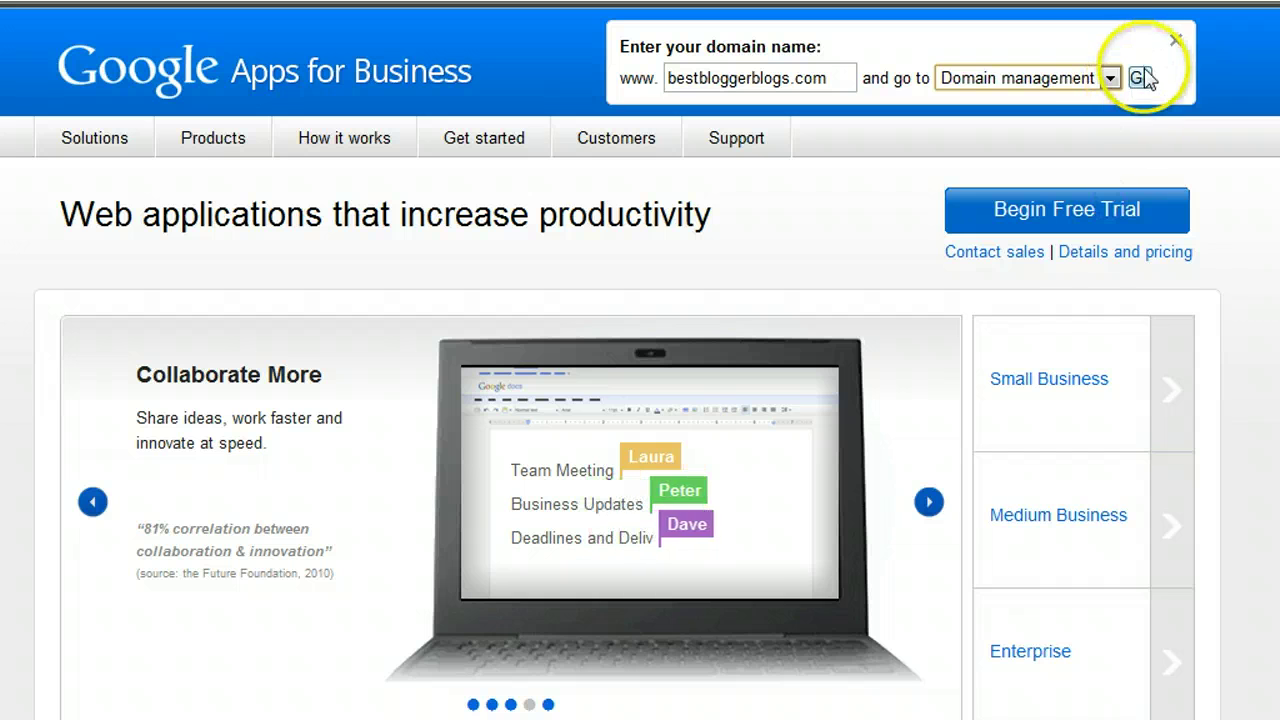
pyautogui.click(1141, 79)
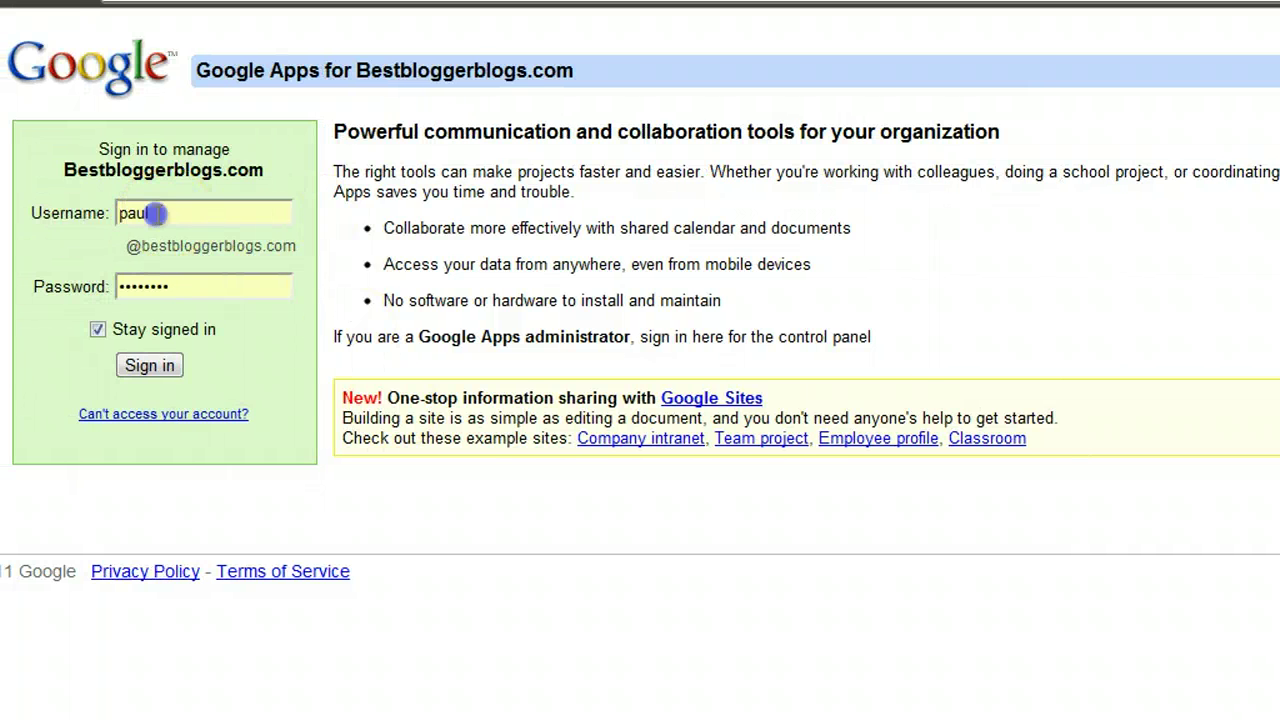
# Step: Sign in with the new domain account's username and password
pyautogui.moveTo(155, 213); pyautogui.dragTo(92, 212)
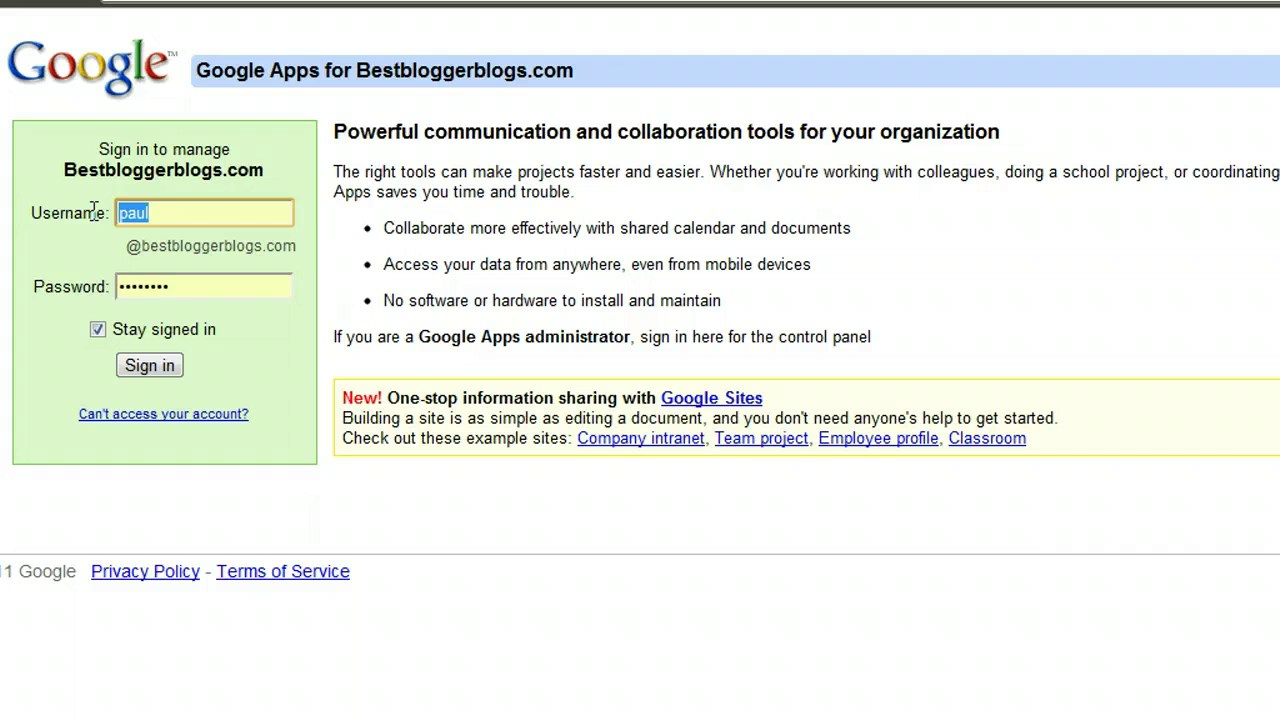
pyautogui.moveTo(124, 246); pyautogui.dragTo(300, 255)
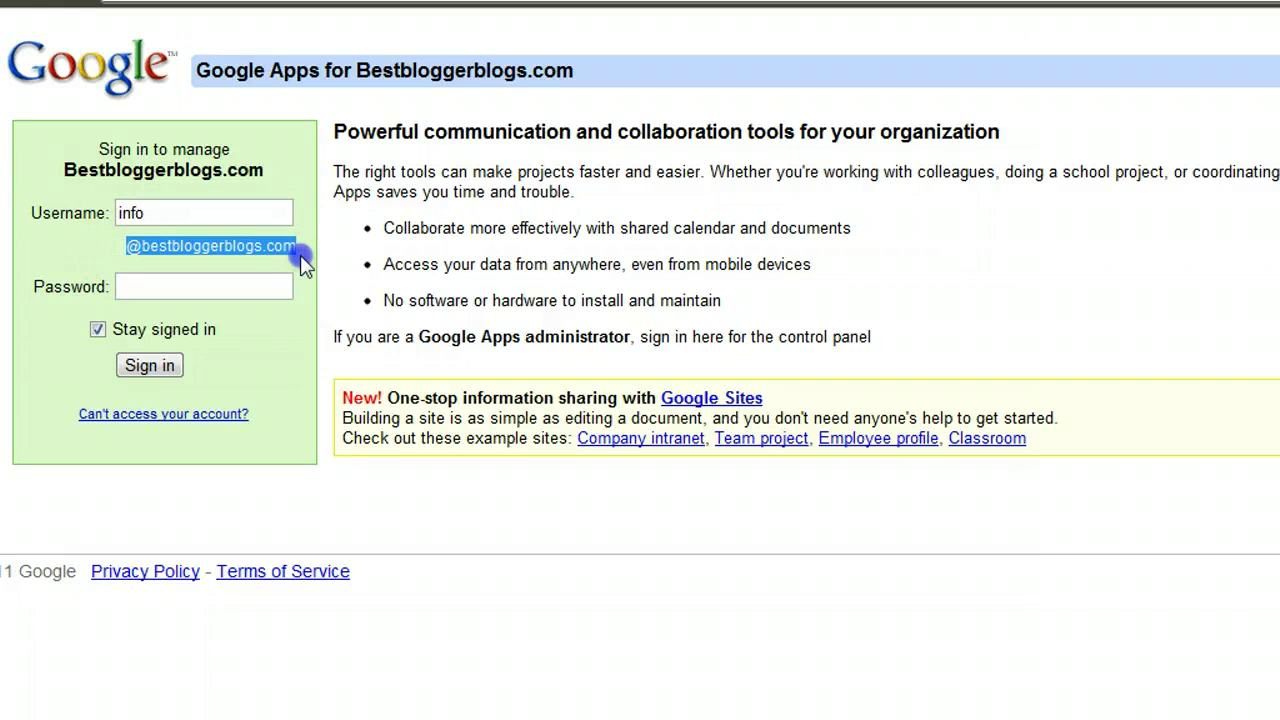
pyautogui.click(250, 286)
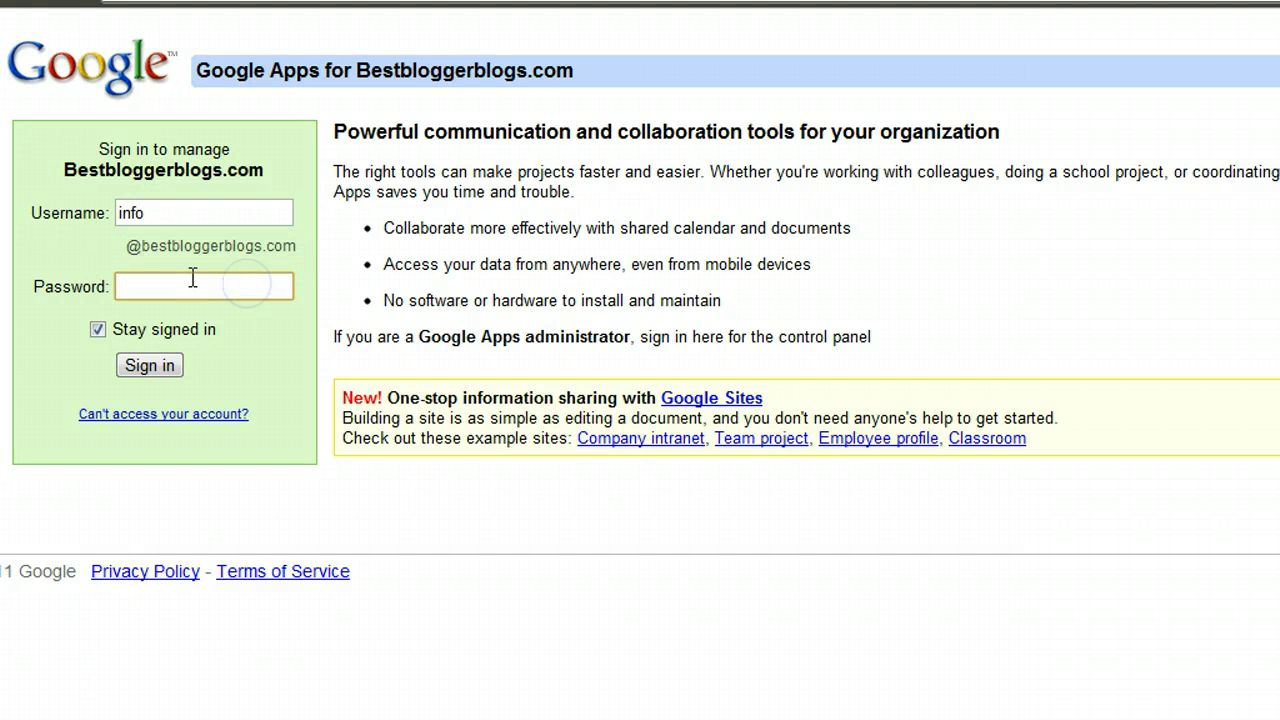
pyautogui.write('••••••••')
pyautogui.click(150, 366)
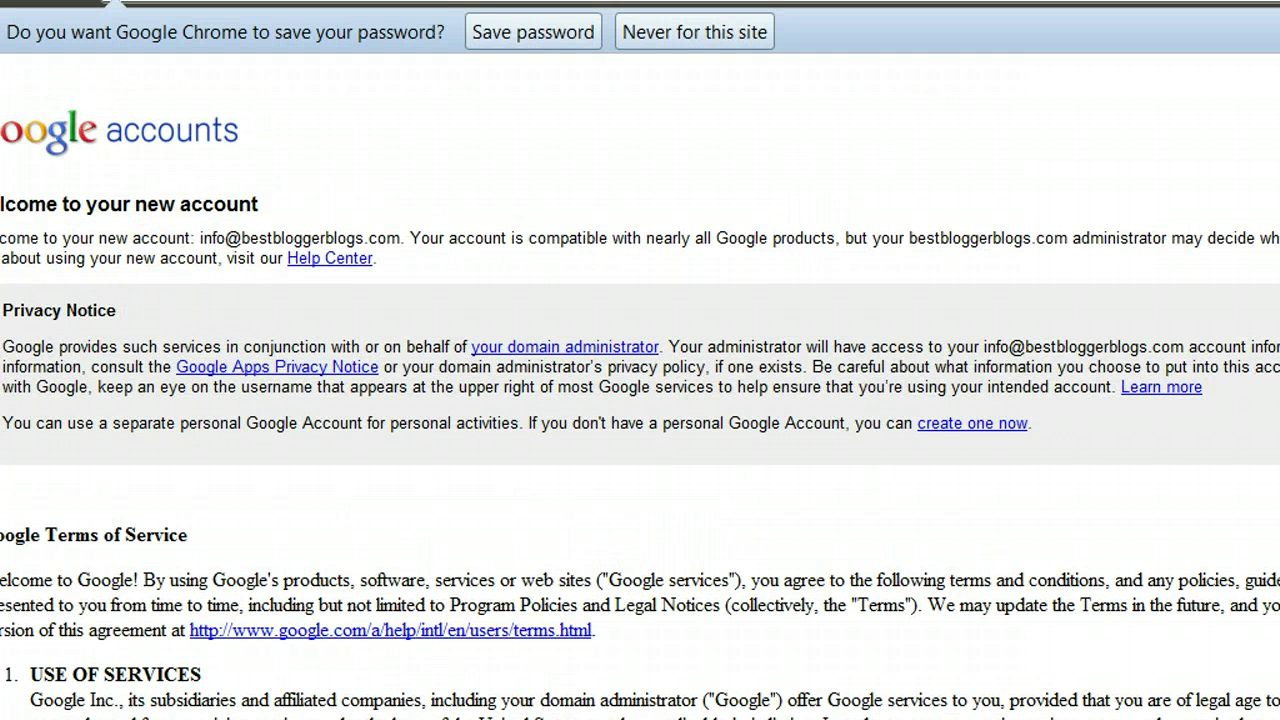
# Step: Enter the verification characters and accept the terms to continue to the account
pyautogui.scroll(-5, 640, 400)
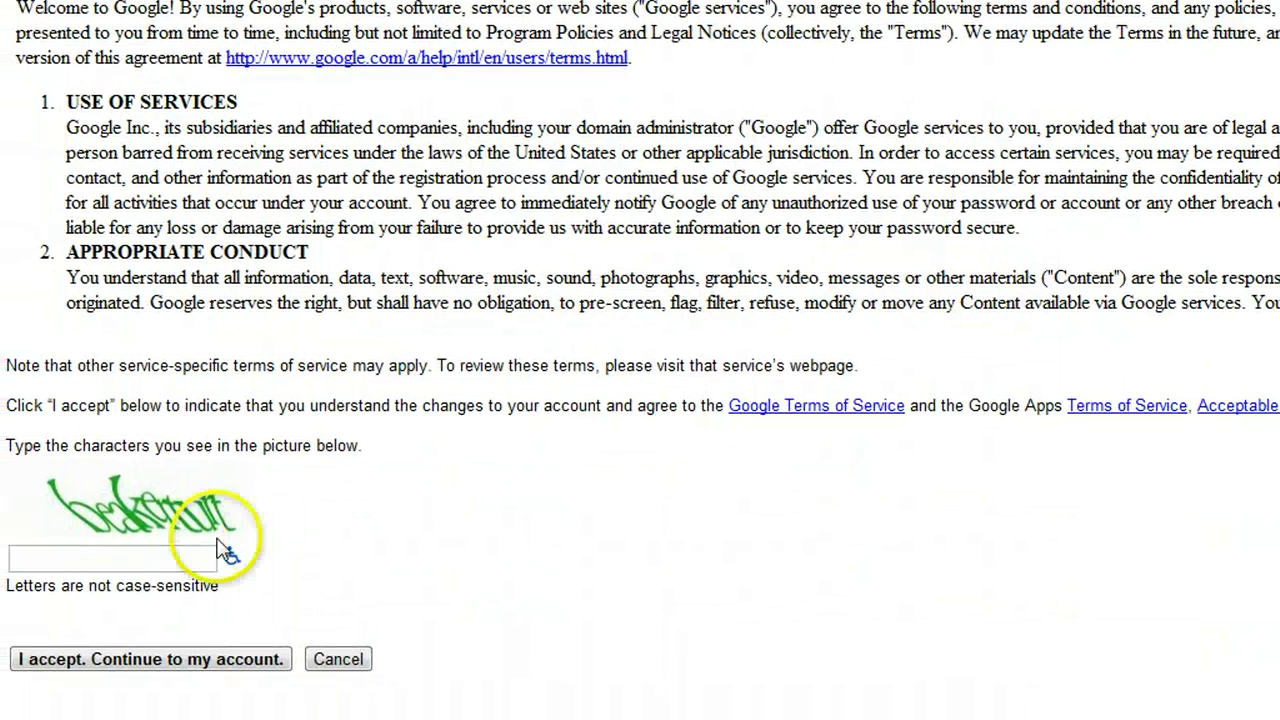
pyautogui.click(164, 562)
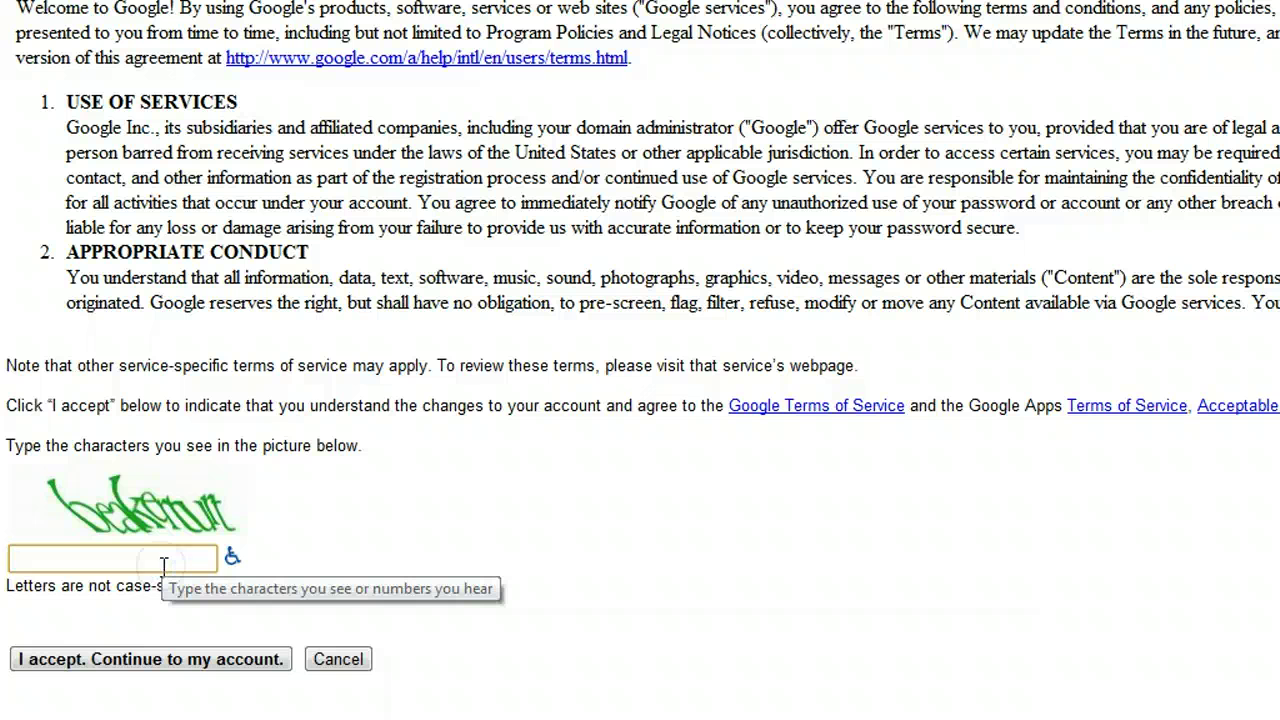
pyautogui.write('breakerturt')
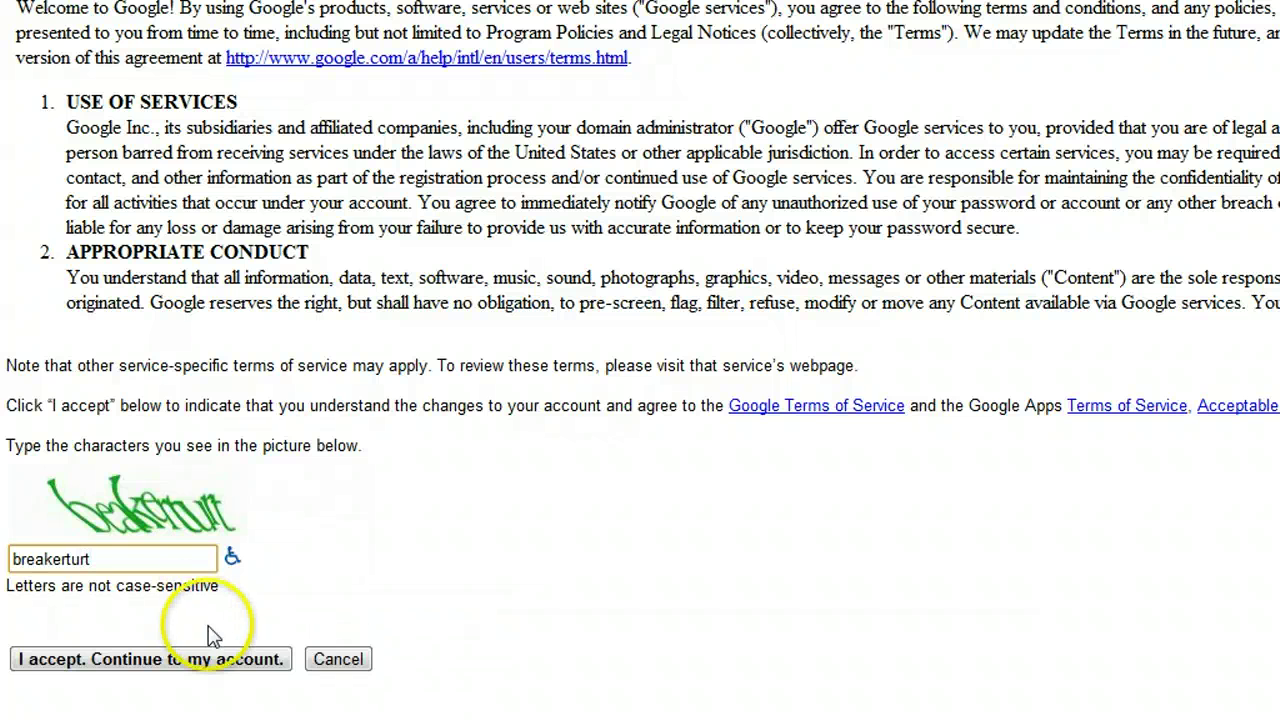
pyautogui.click(215, 659)
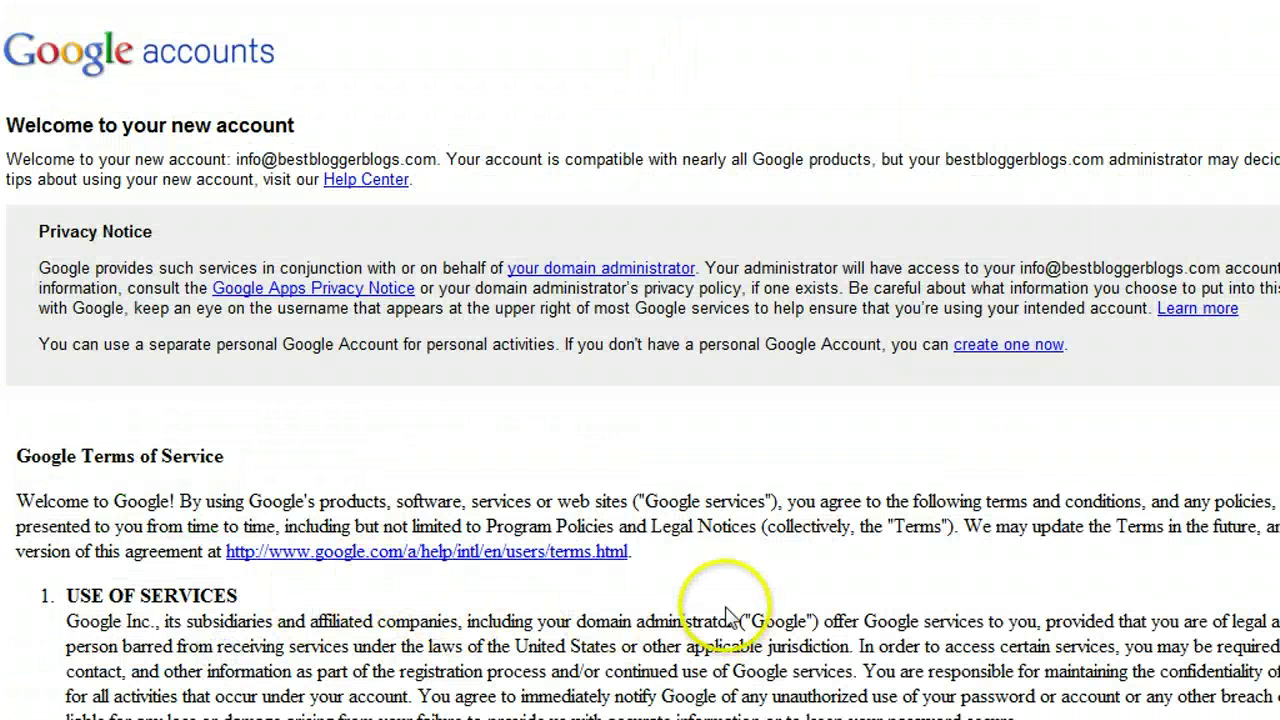
# Step: After the rejection, re-enter the new verification characters and accept the terms again
pyautogui.scroll(-5, 640, 360)
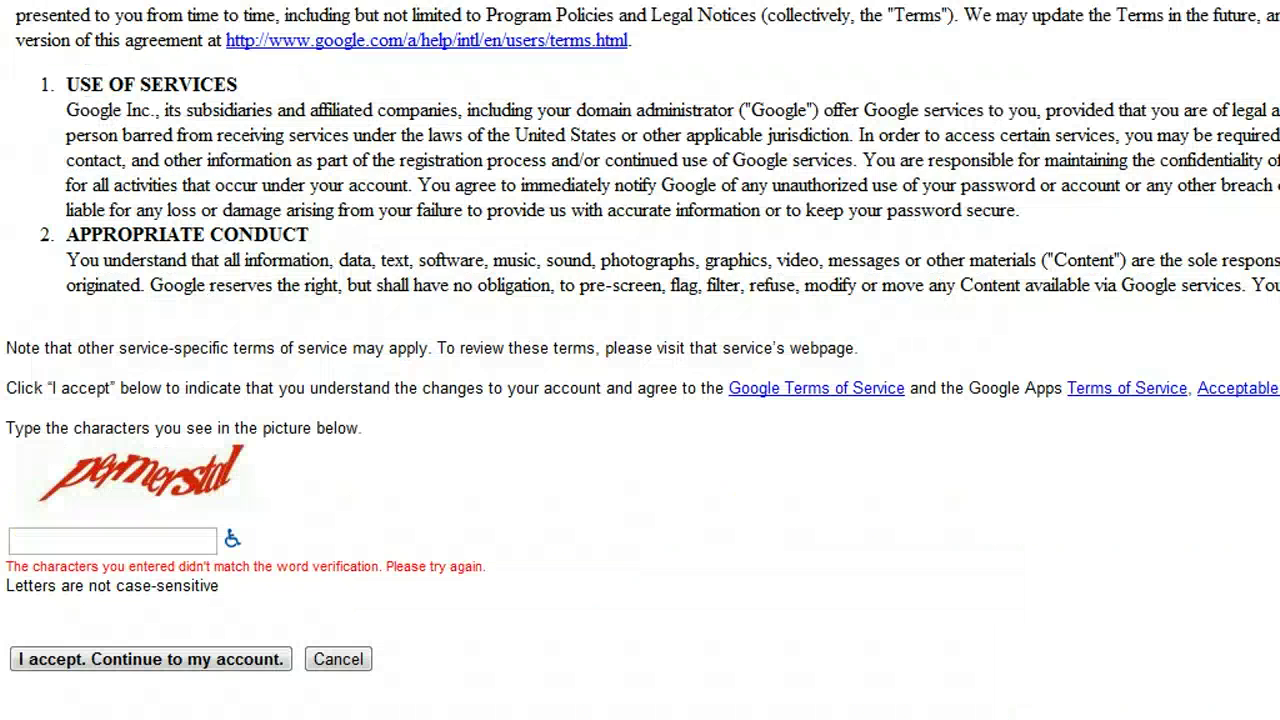
pyautogui.click(140, 545)
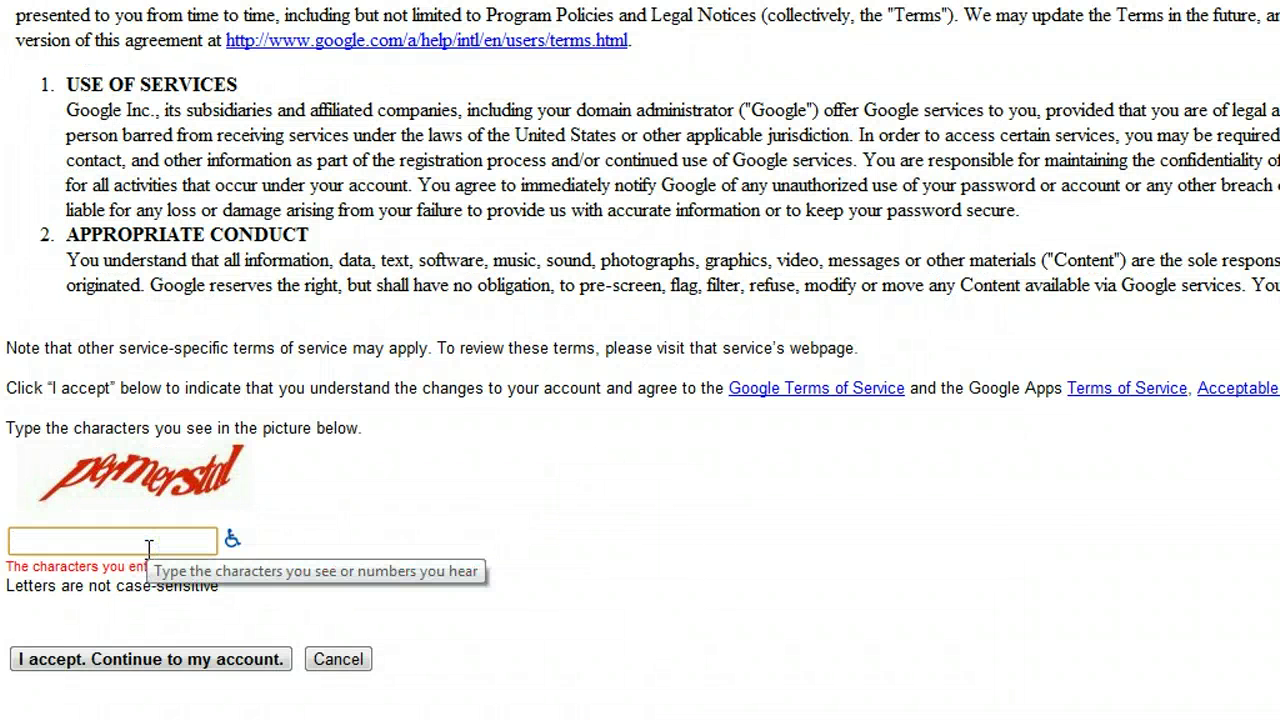
pyautogui.write('permerstal')
pyautogui.click(143, 651)
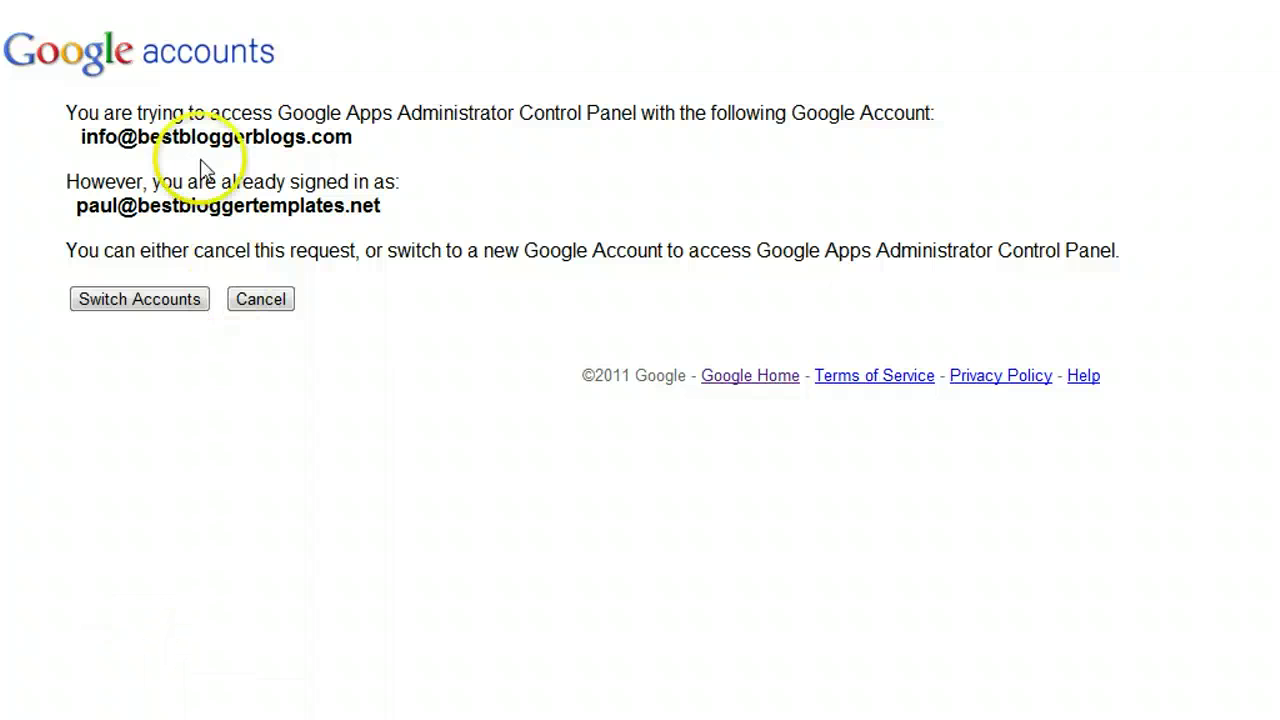
# Step: Switch to the new bestbloggerblogs.com account and open its Email service
pyautogui.click(155, 306)
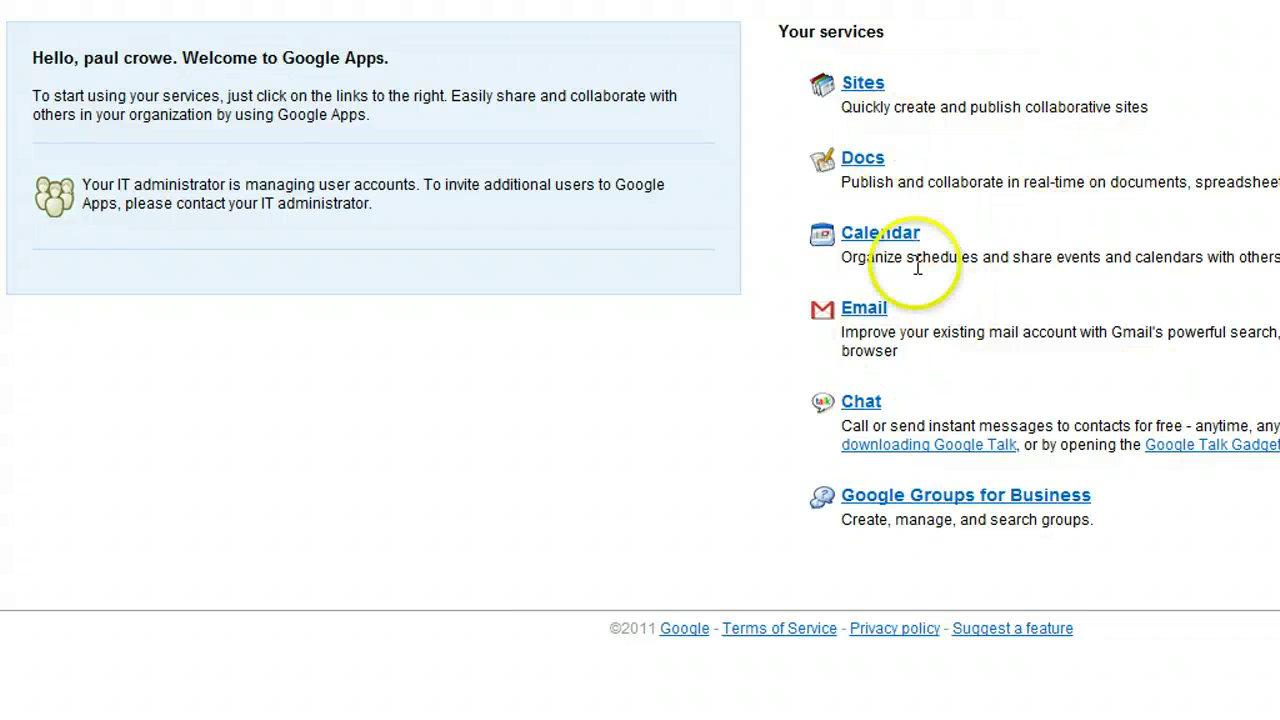
pyautogui.click(871, 309)
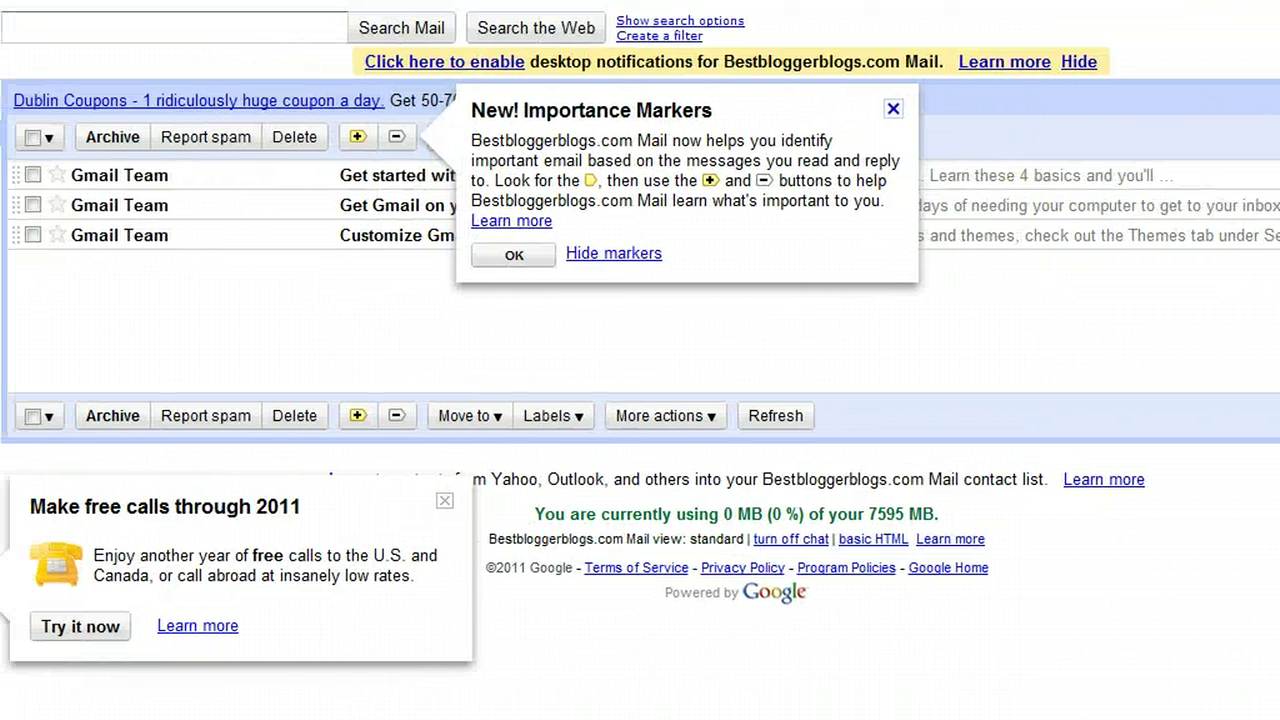
# Step: Dismiss the 'New! Importance Markers' popup in the Gmail inbox
pyautogui.click(894, 109)
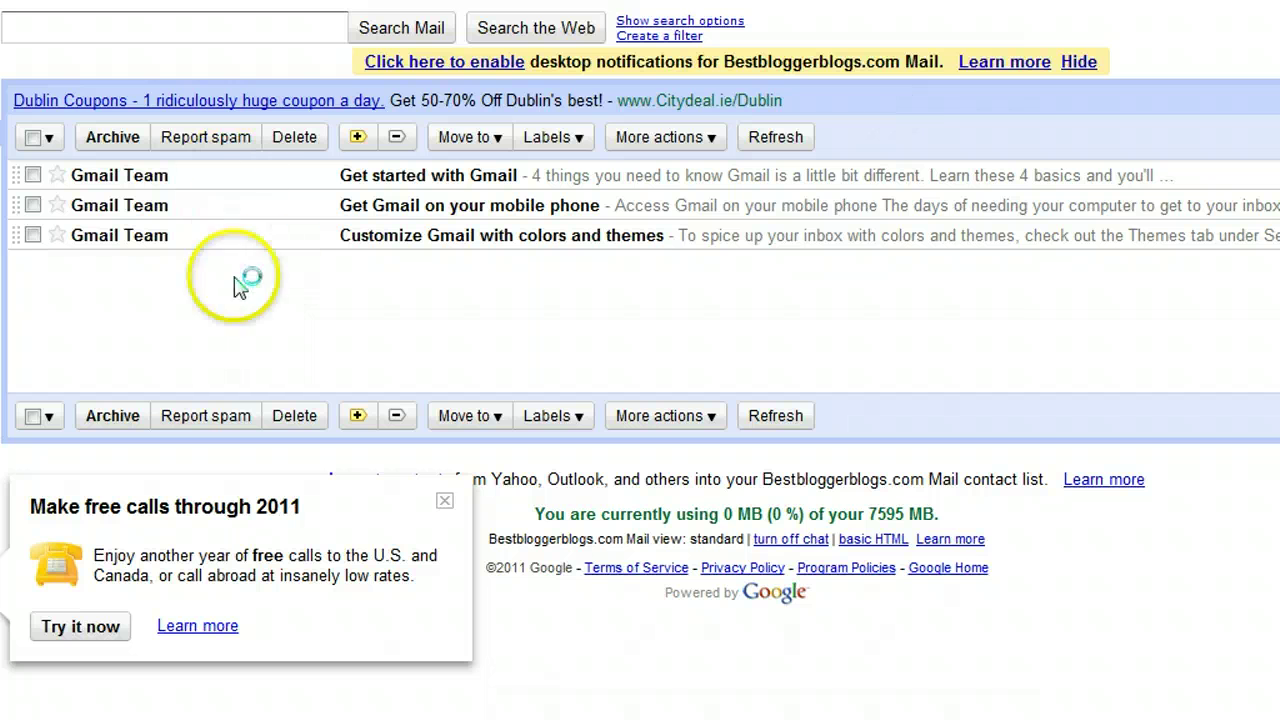